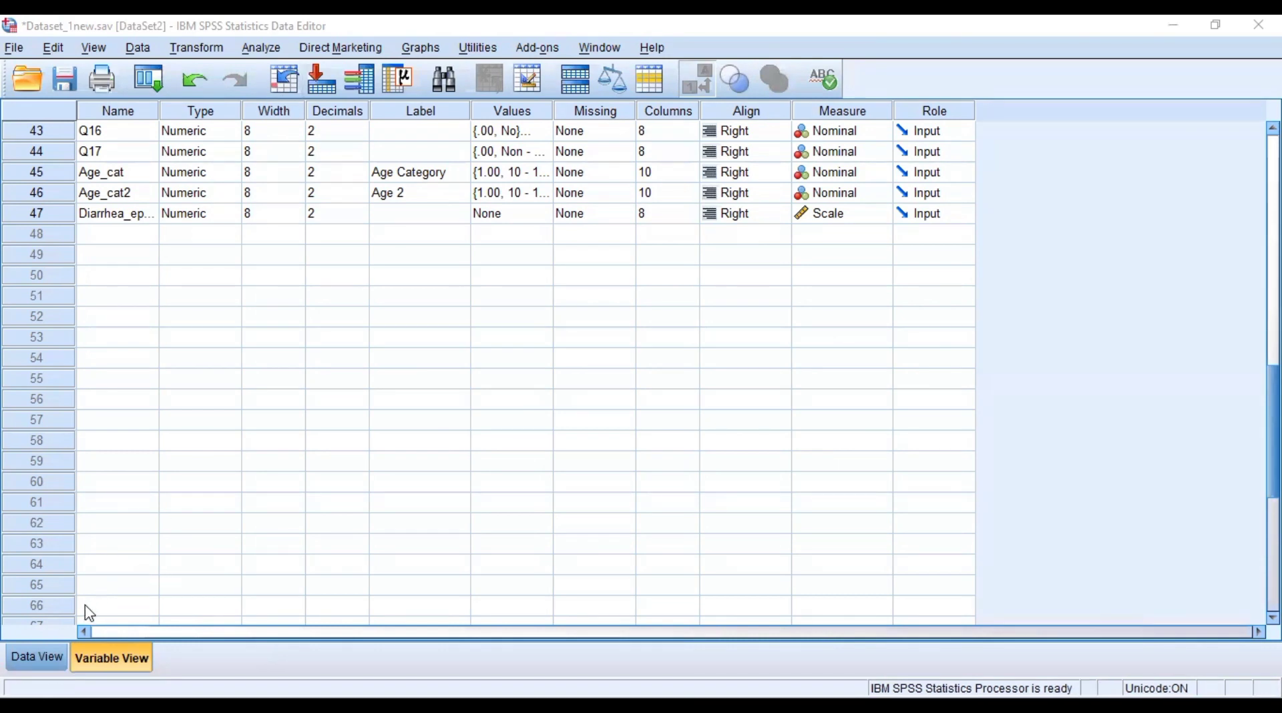
- Show the dataset's case values and select the Diarrhea_episode column
left_click(43, 655)
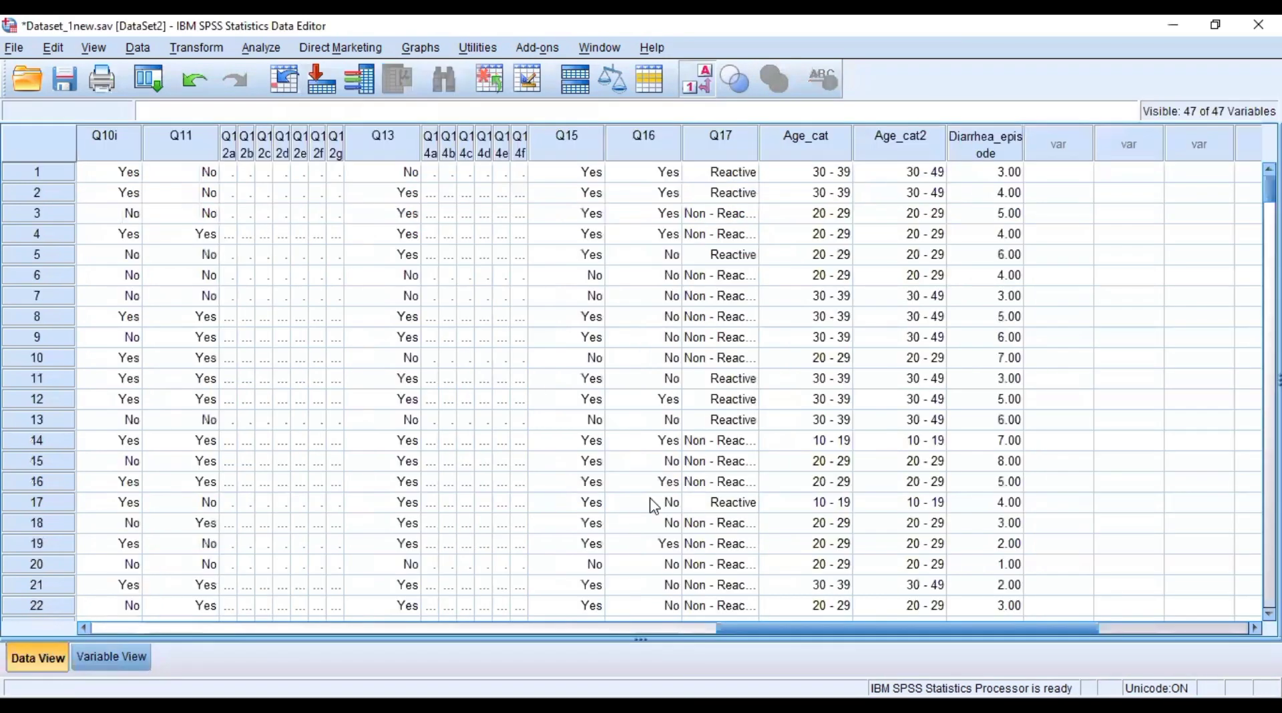
left_click_drag(916, 623, 1024, 614)
left_click(988, 606)
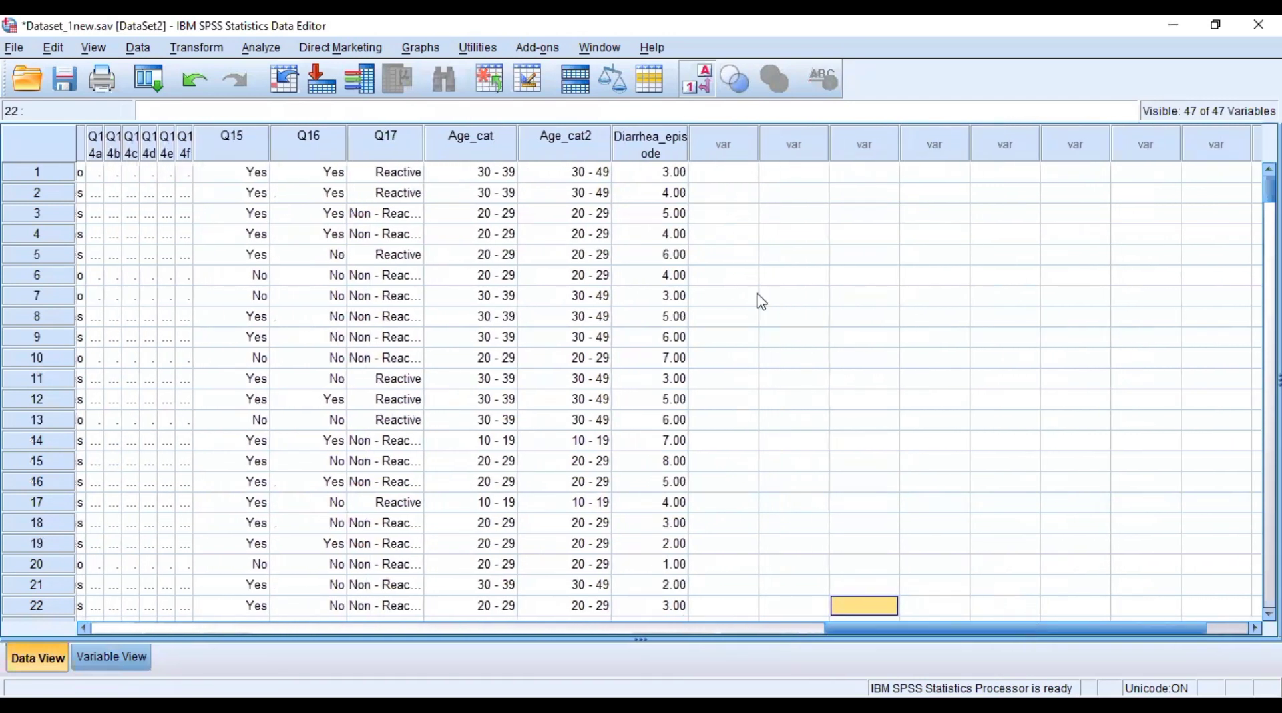
left_click(643, 152)
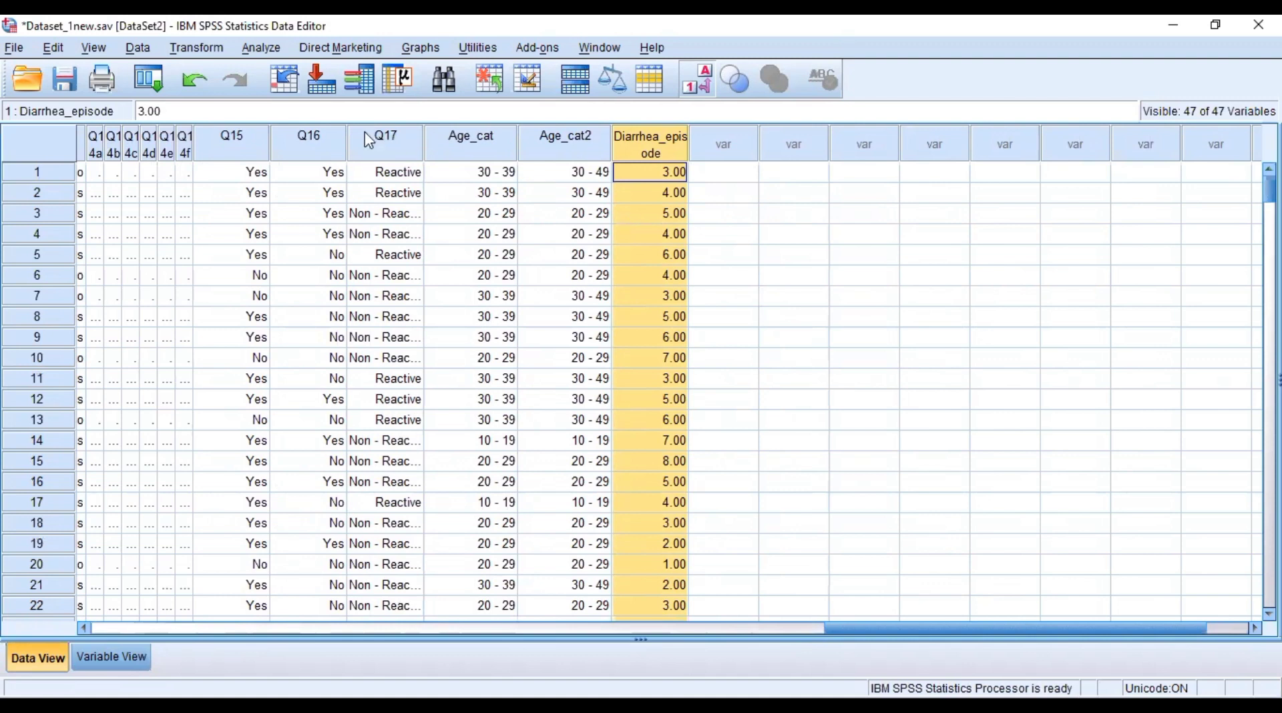
- Start a Generalized Linear Models analysis and set the model type to Poisson loglinear for counts
left_click(255, 48)
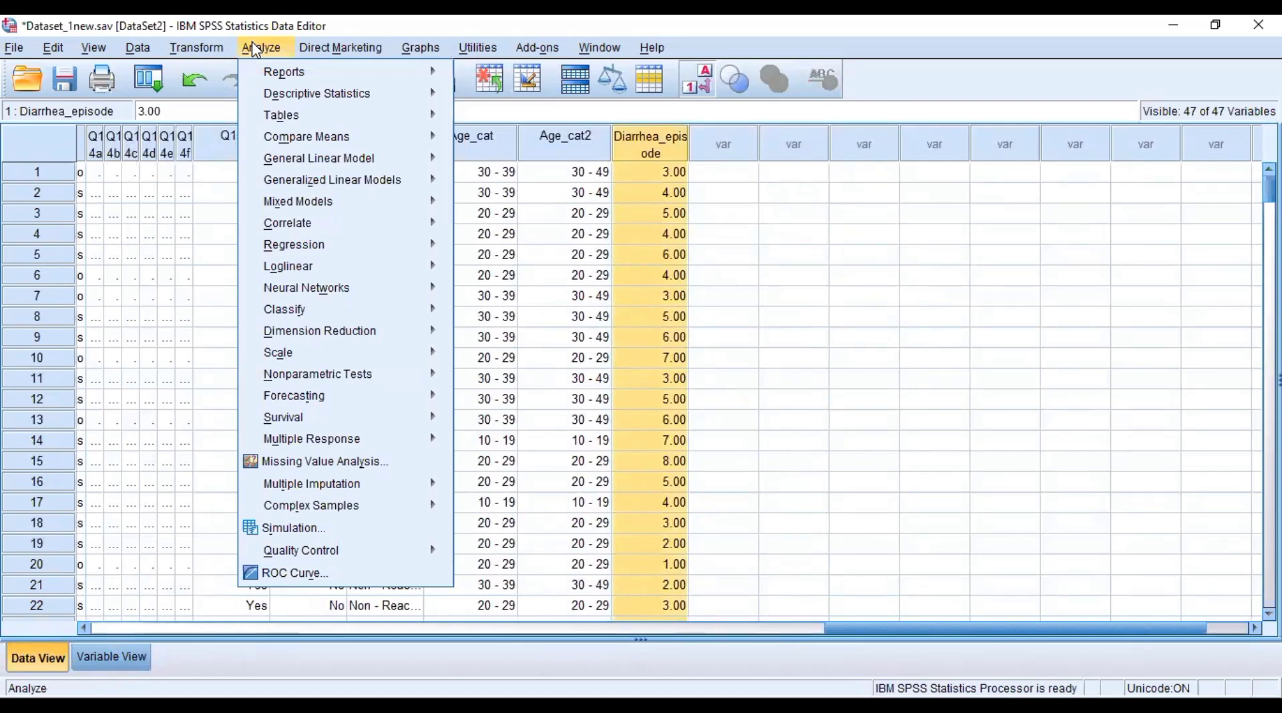
mouse_move(368, 166)
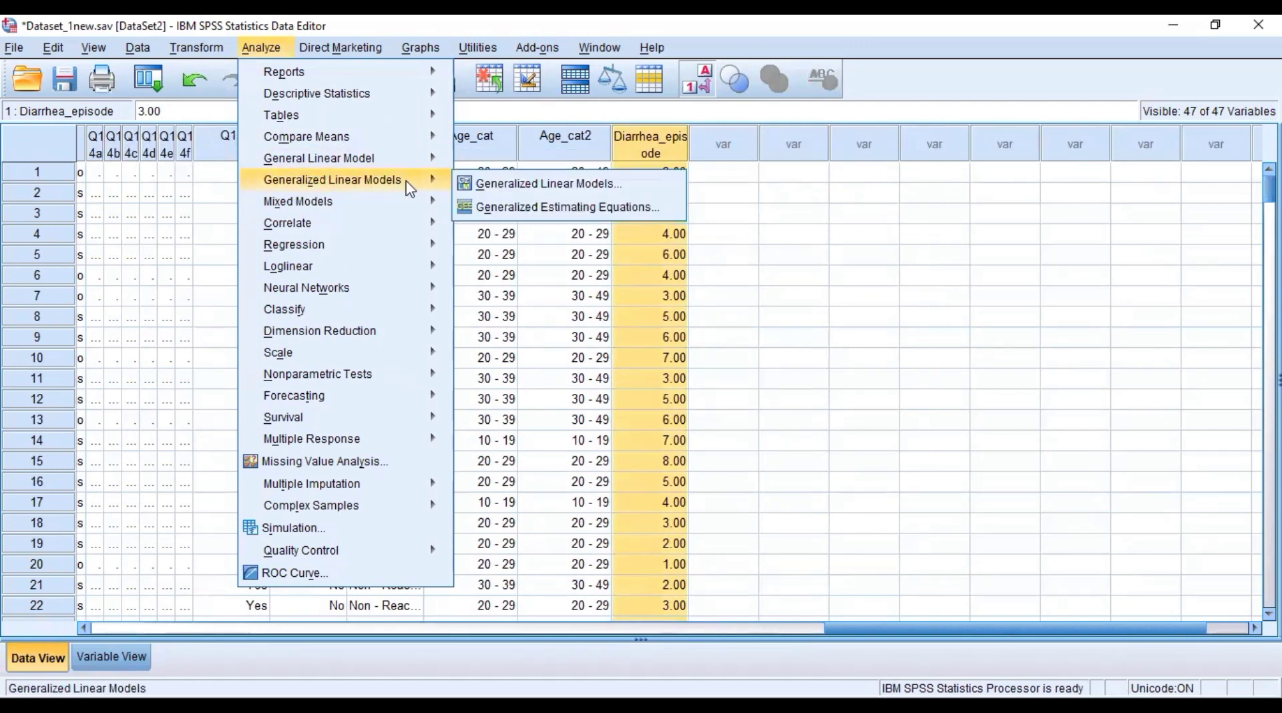
left_click(510, 189)
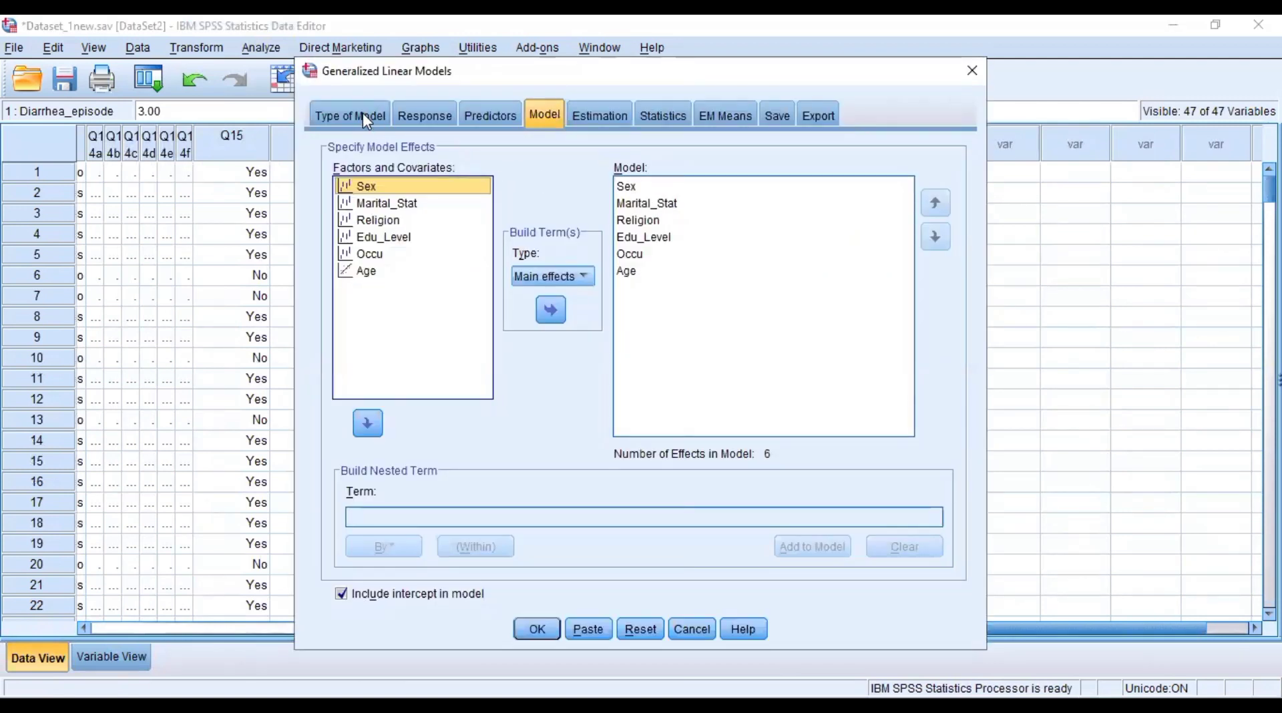
left_click(366, 119)
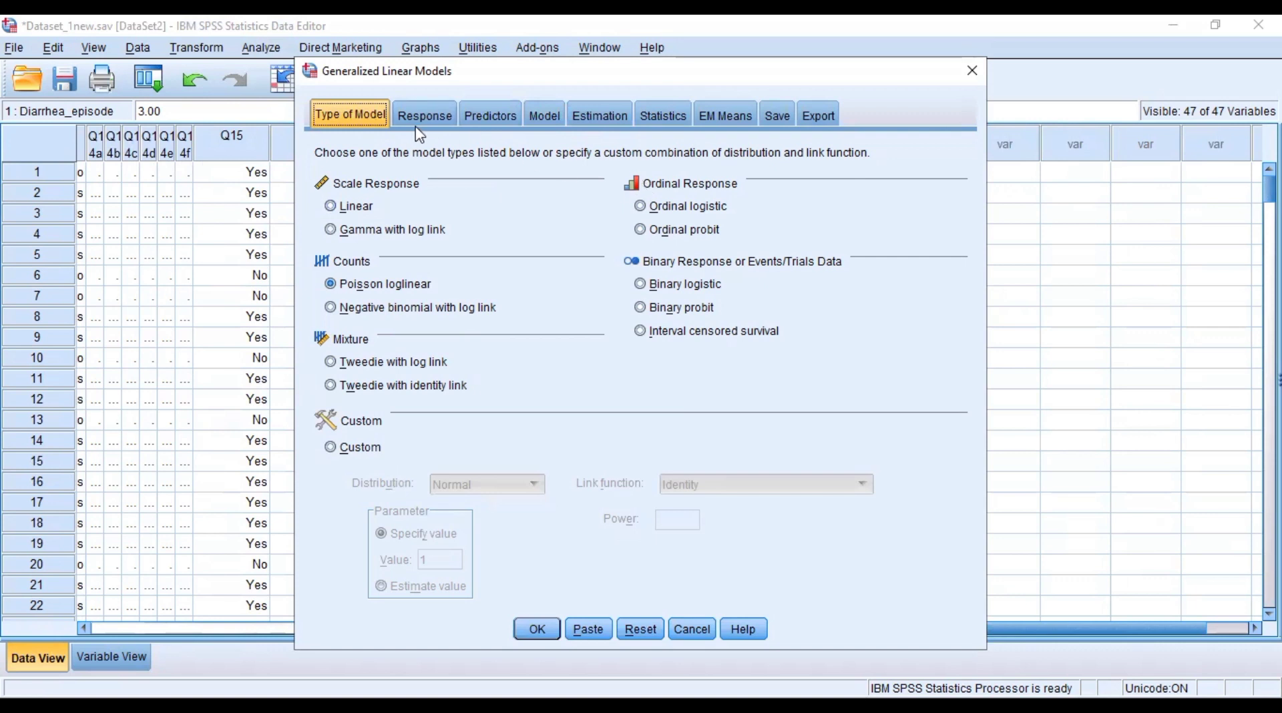
left_click(353, 208)
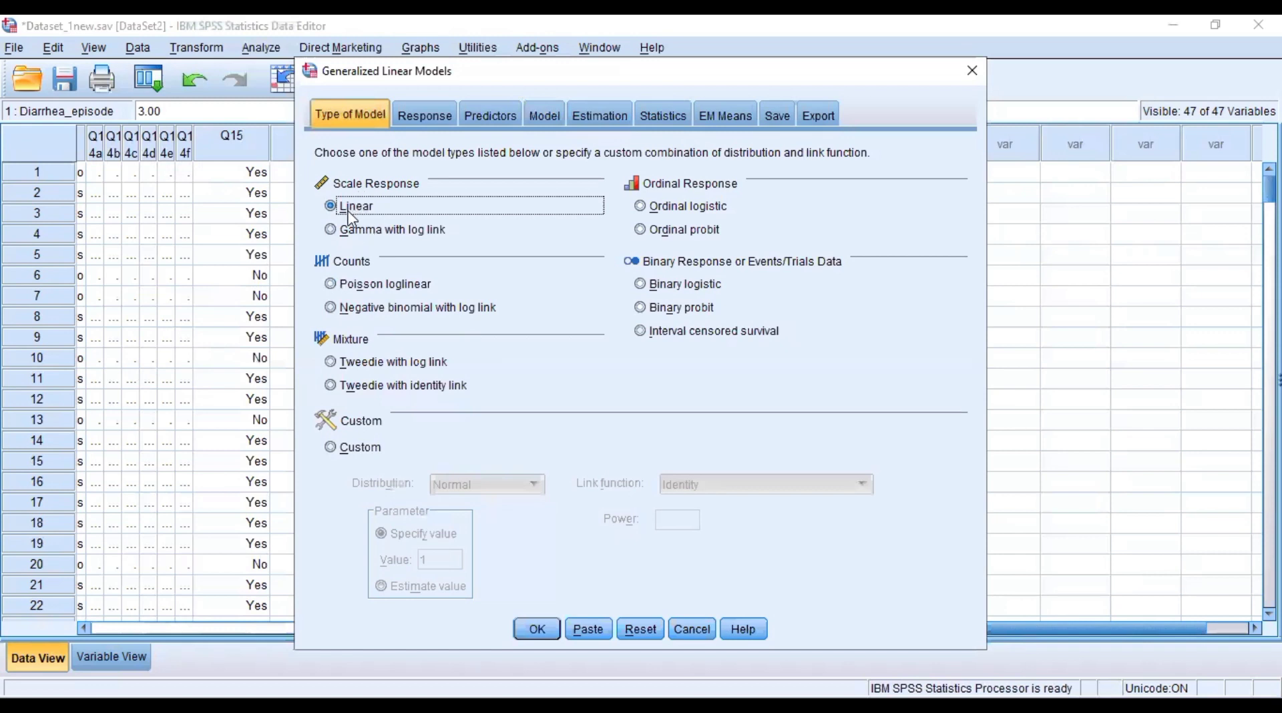
left_click(383, 285)
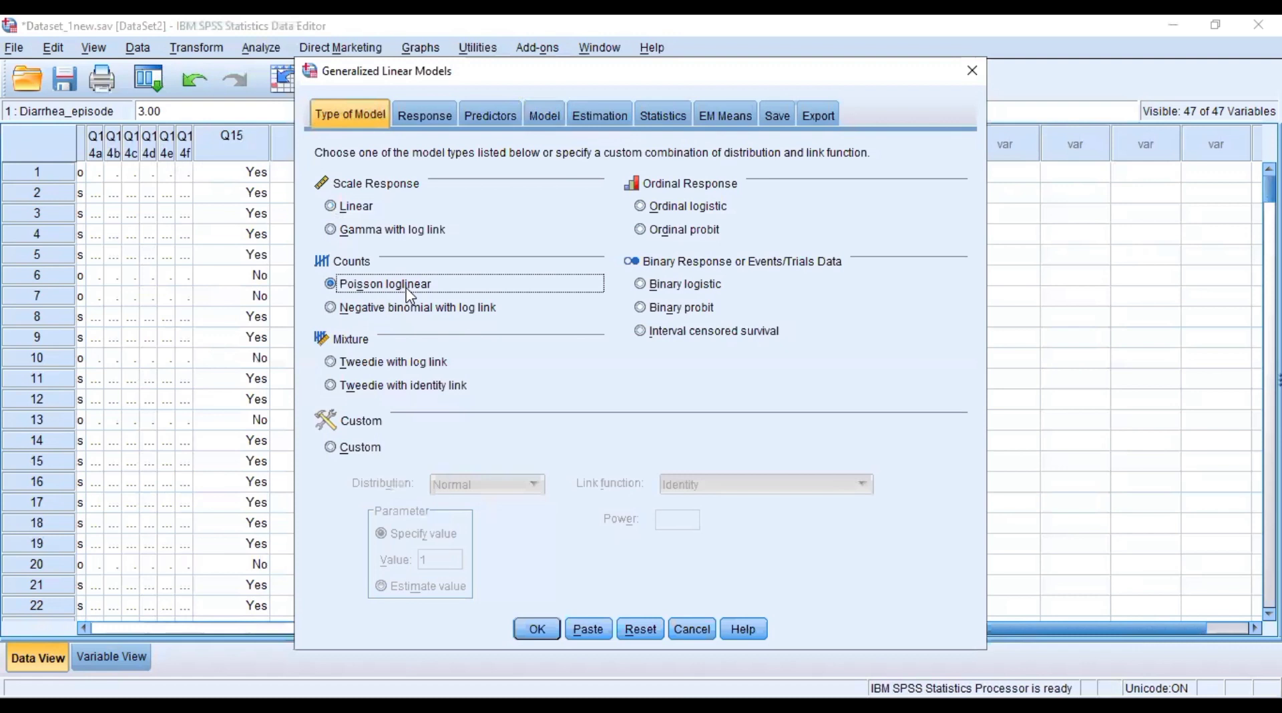
- Remove Diarrhea_episode from the response settings and assign it again as the dependent variable
left_click(428, 121)
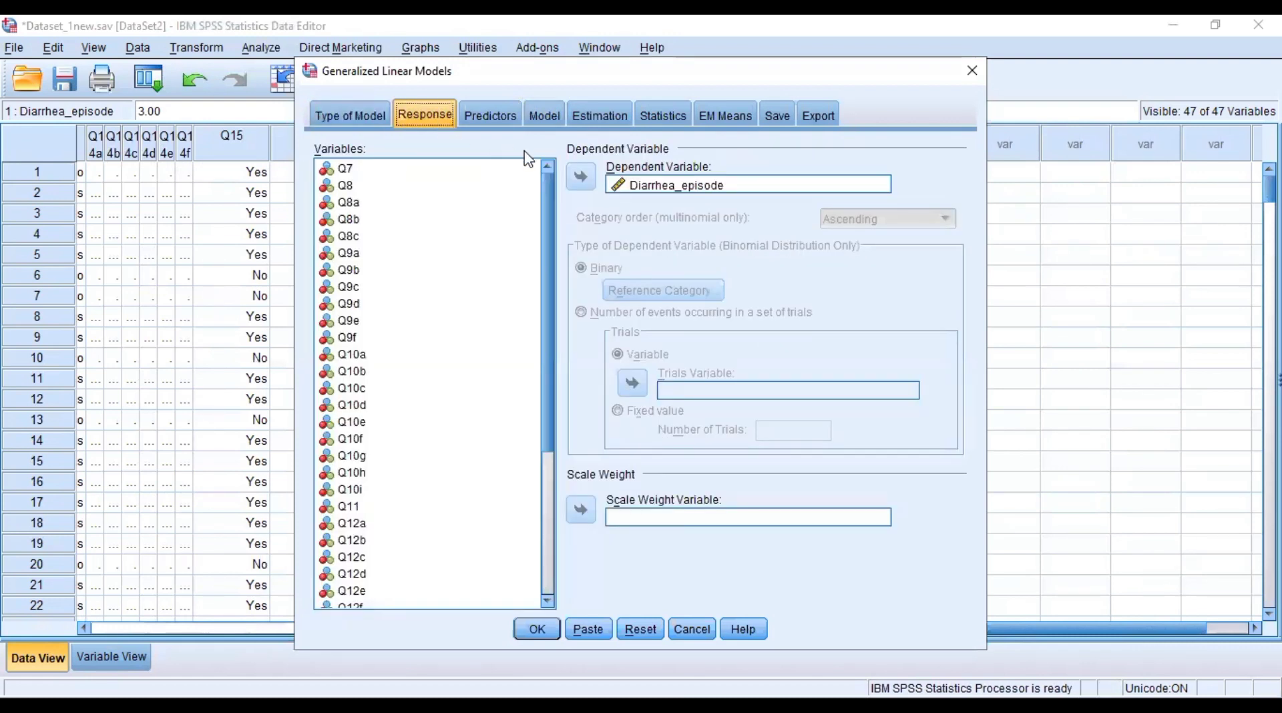
left_click(653, 187)
left_click(581, 177)
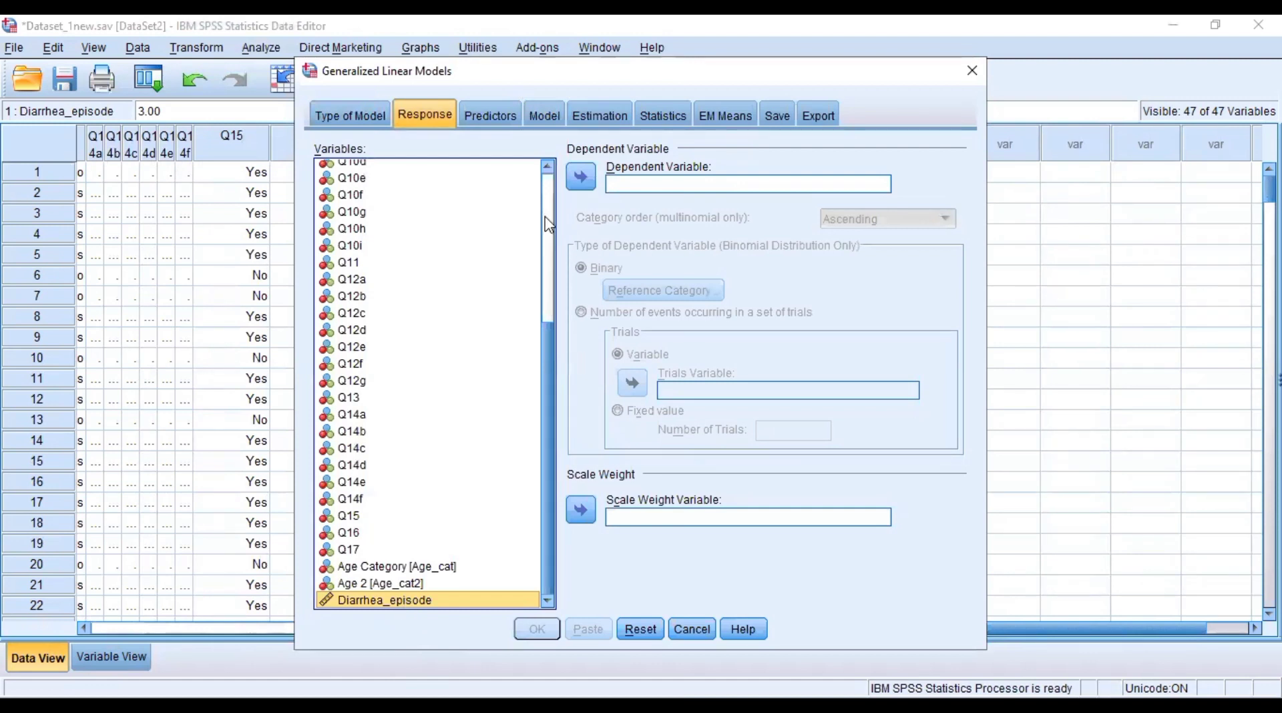
left_click(581, 177)
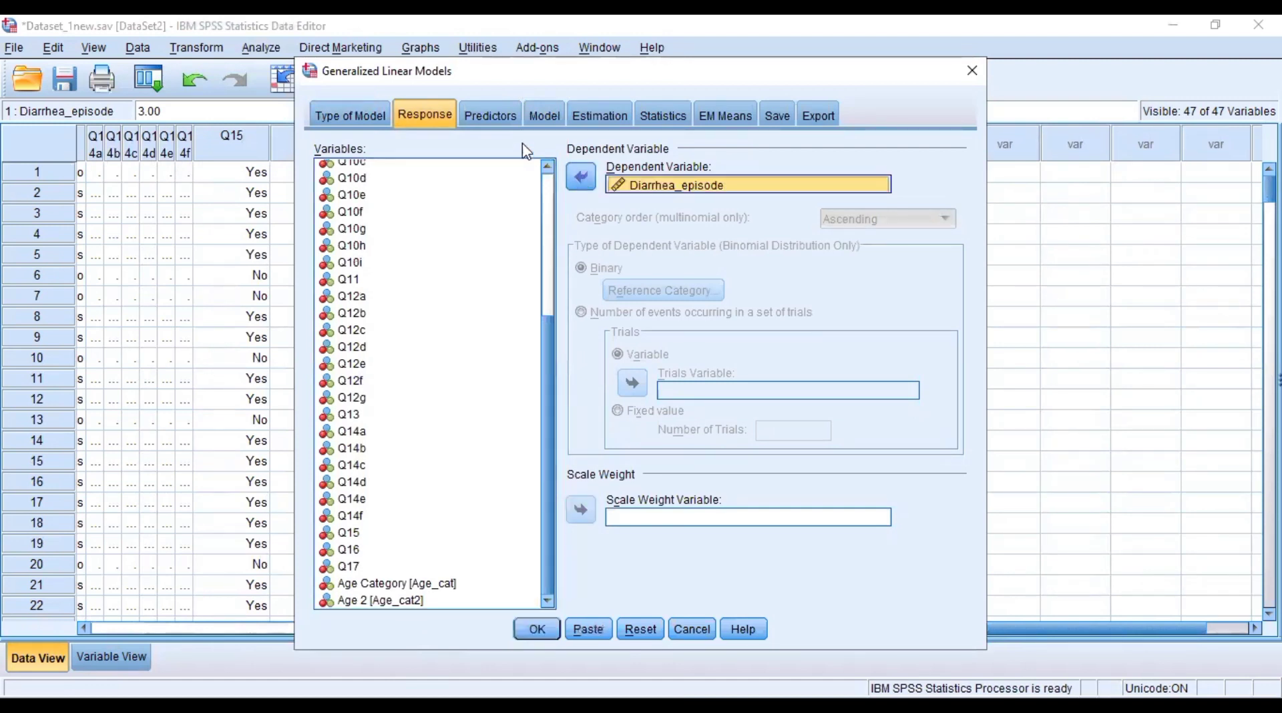
- Remove Sex, Marital_Stat, Religion, Edu_Level and Occu from the predictor factors
left_click(494, 120)
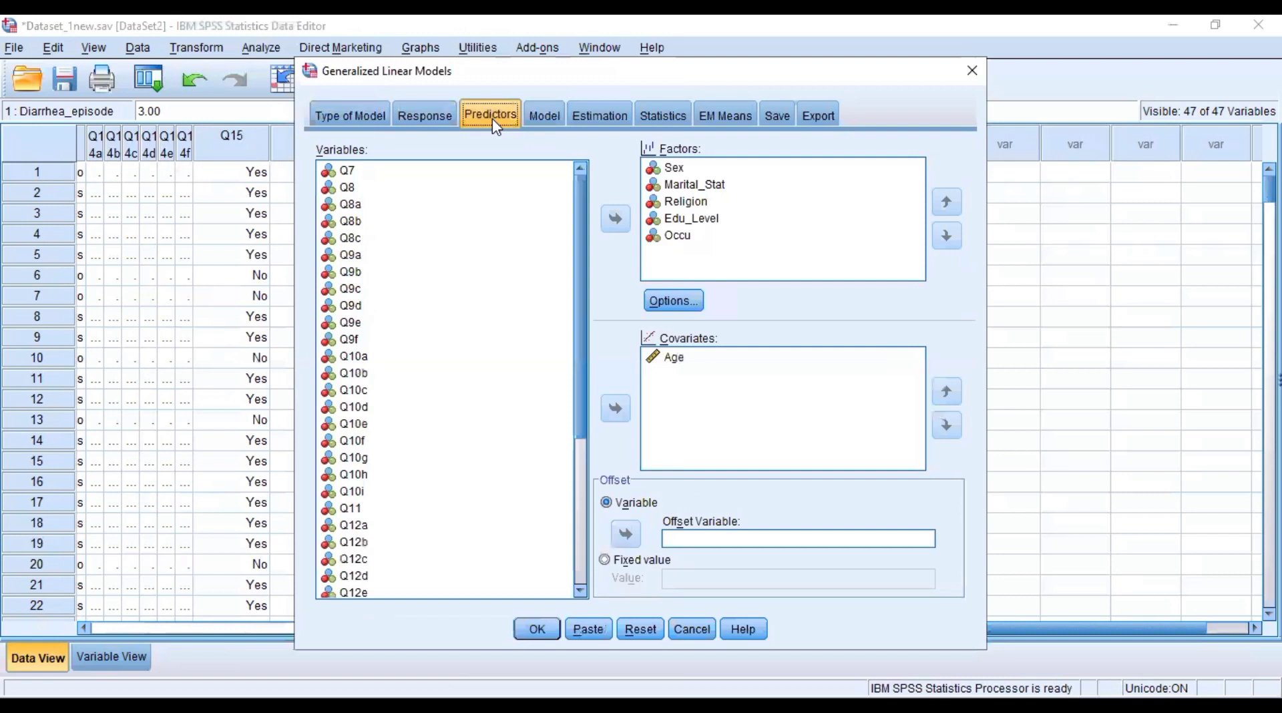
left_click(682, 173)
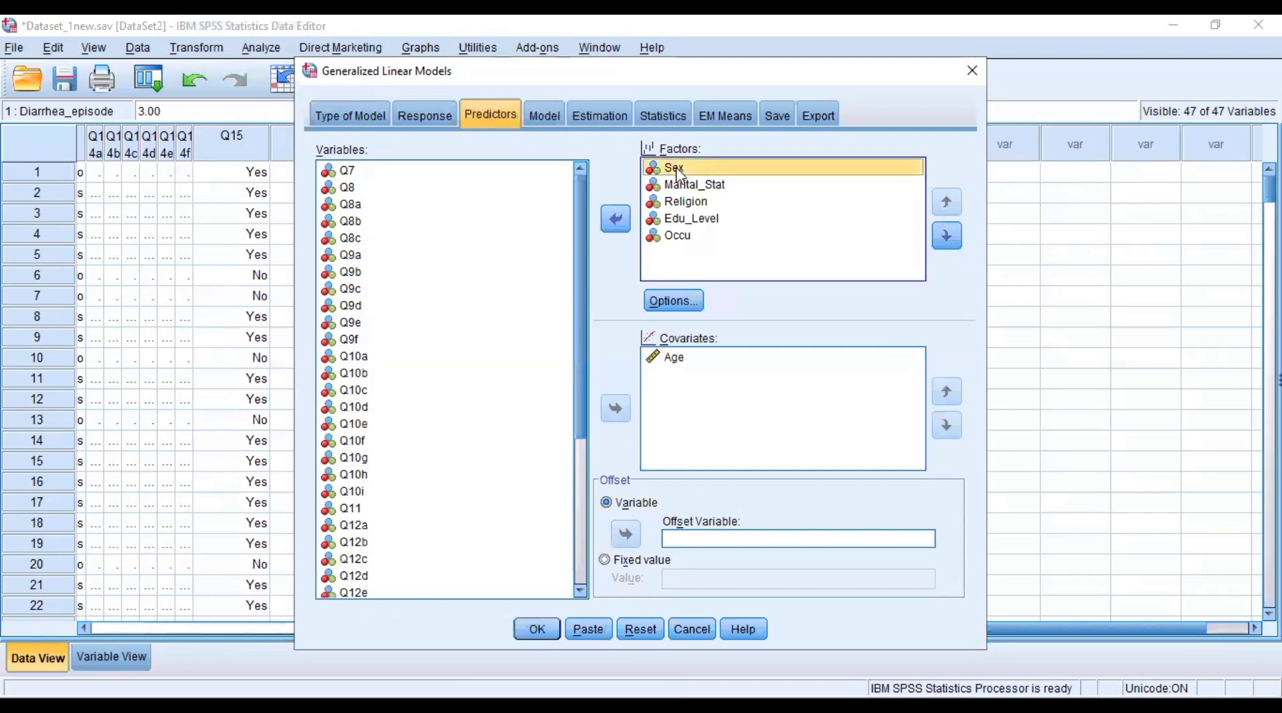
key("shift+Down")
key("shift+Down")
key("shift+Down")
key("shift+Down")
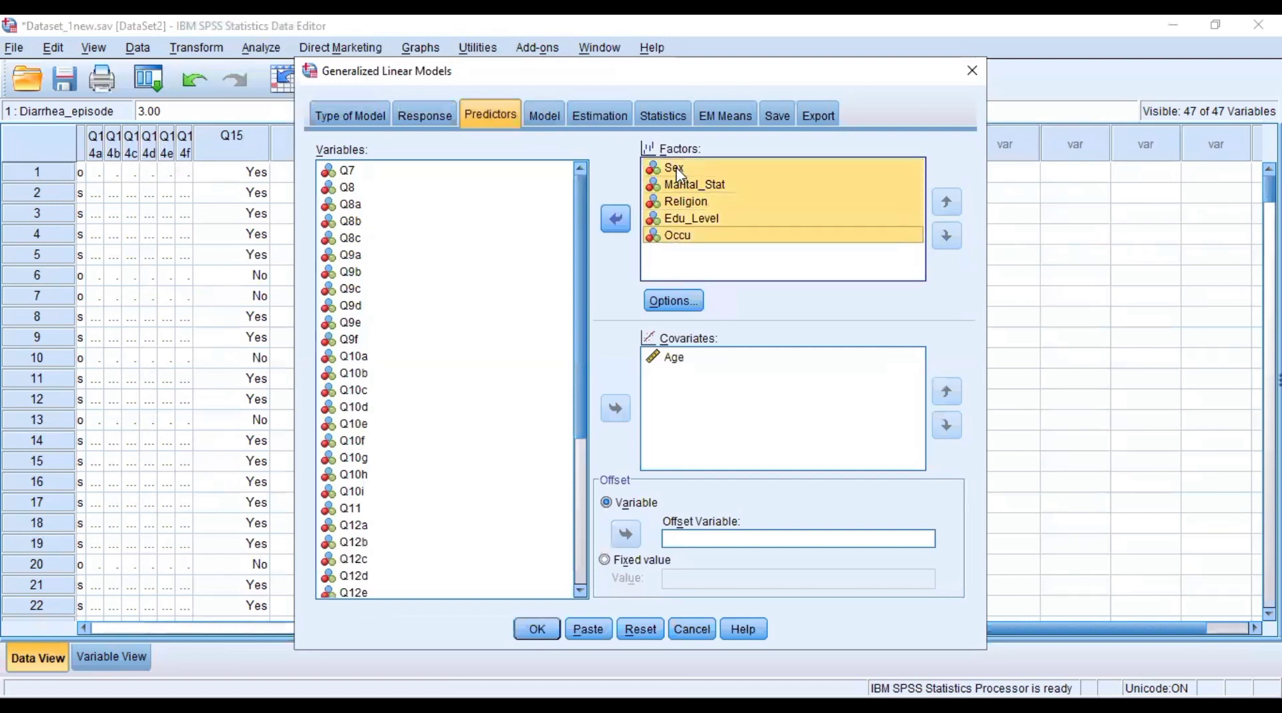
left_click(616, 219)
left_click(669, 361)
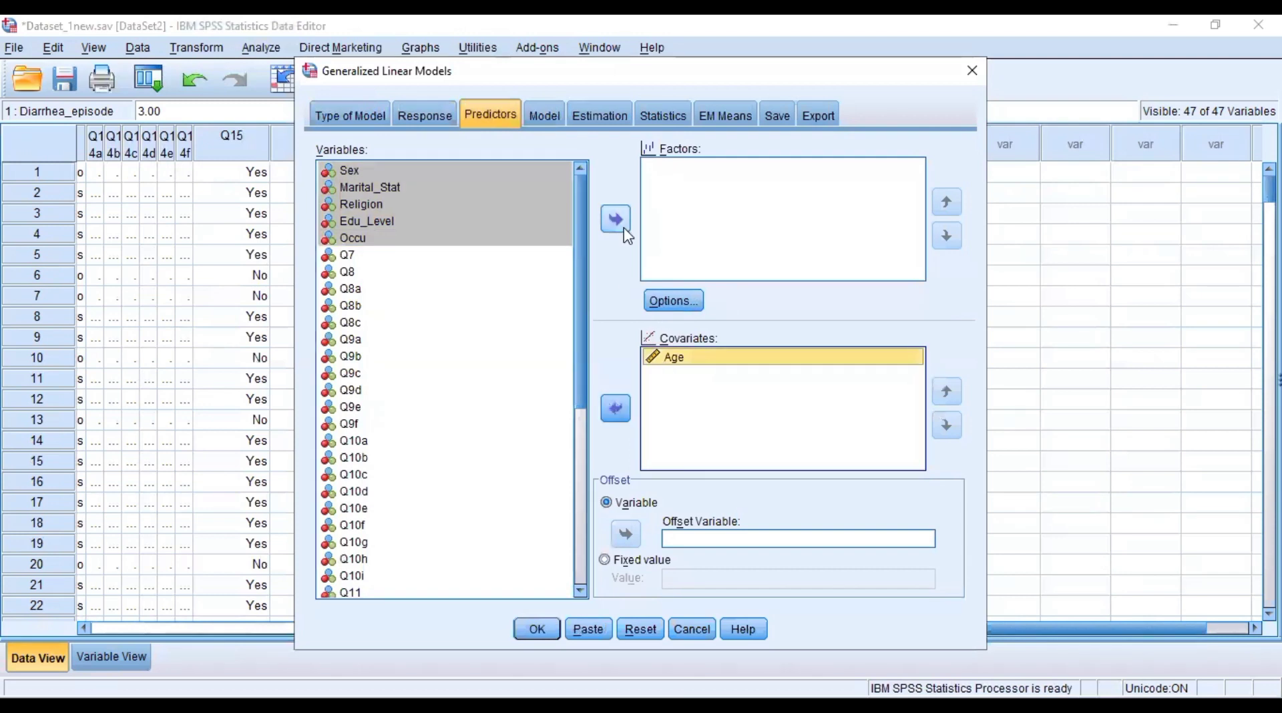
left_click(615, 219)
left_click(616, 219)
- Take Age out of the covariates and add it back as a covariate
left_click(684, 360)
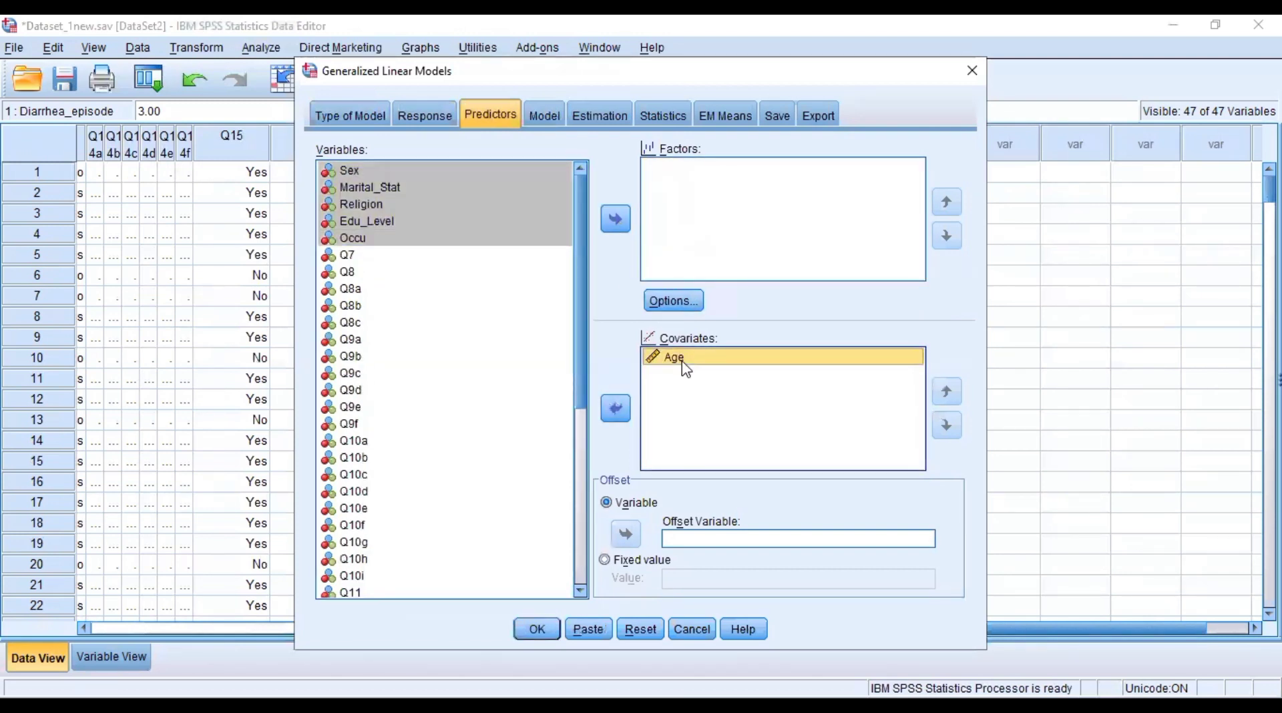
left_click(615, 409)
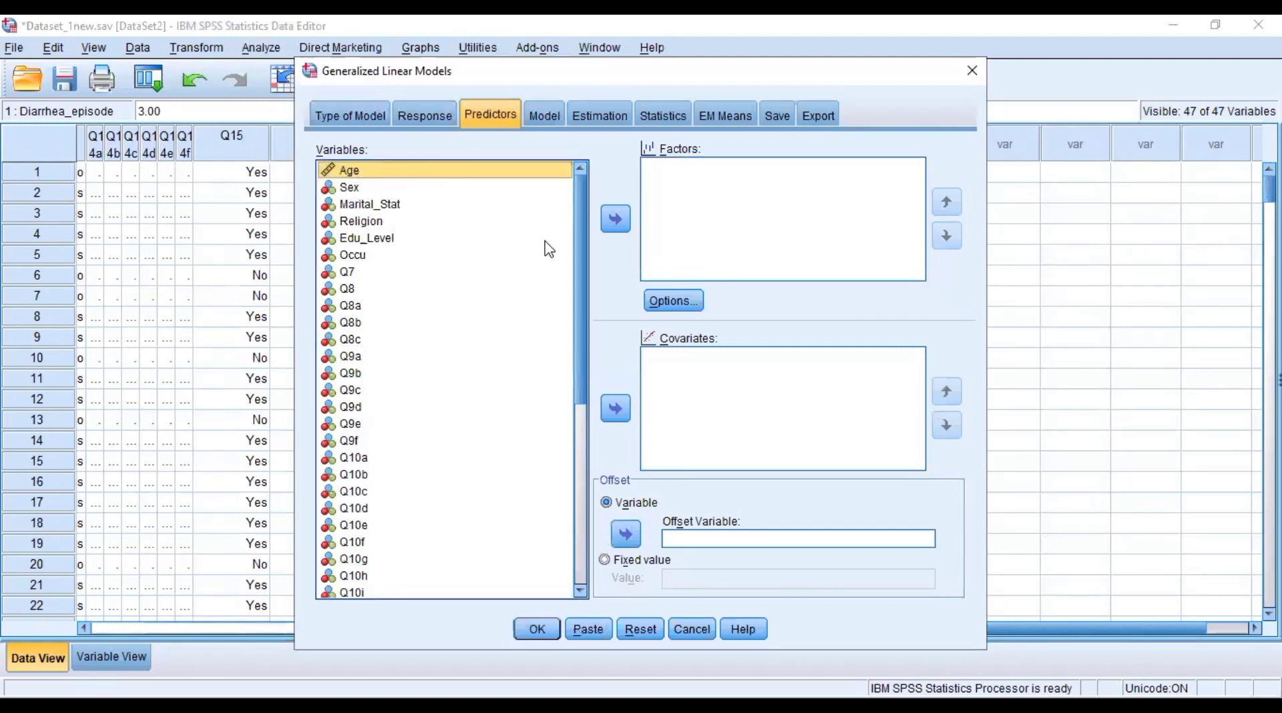
left_click(615, 410)
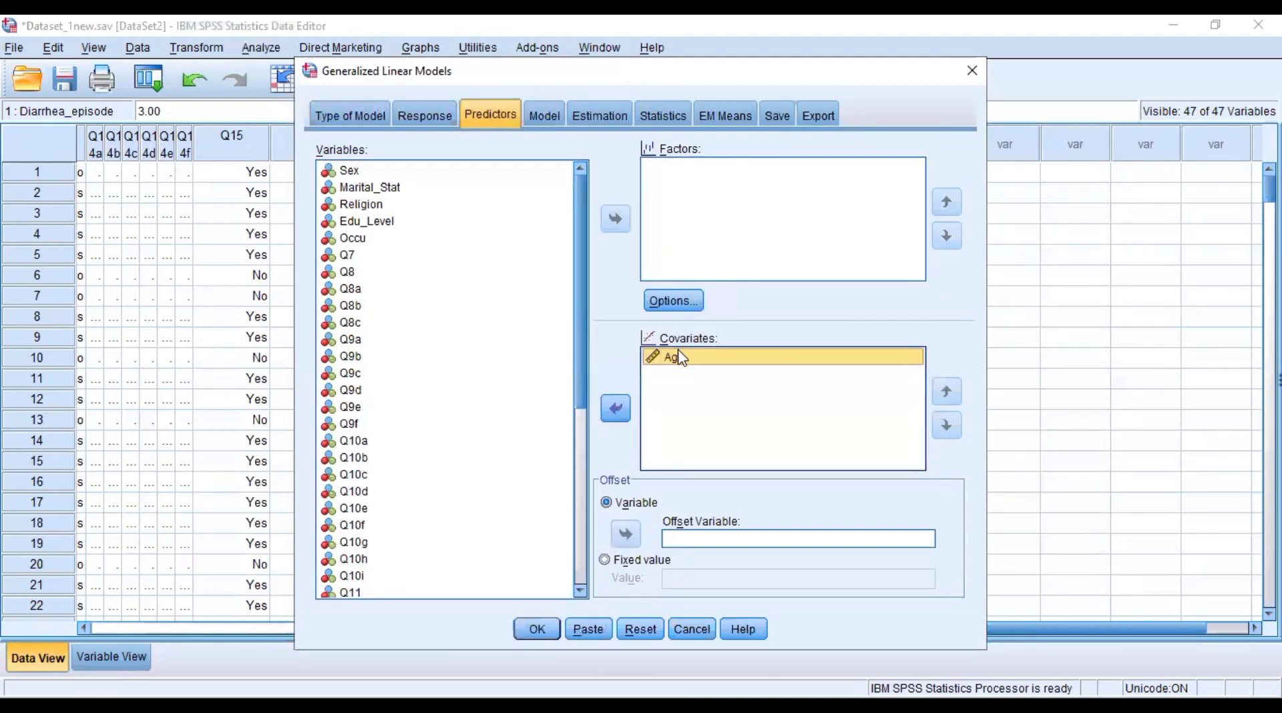
left_click(681, 360)
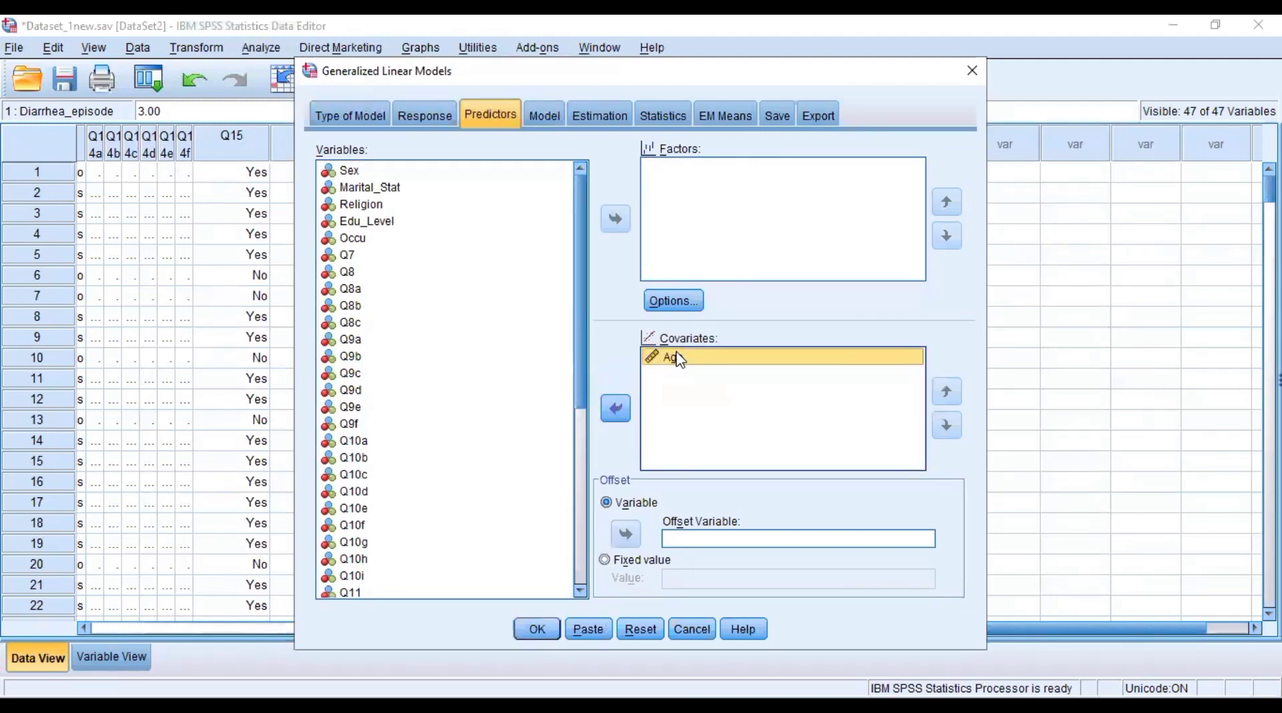
- Add Sex, Marital_Stat, Religion, Edu_Level and Occu as predictor factors
left_click(354, 171)
key("shift+Down")
key("shift+Down")
key("shift+Down")
key("shift+Down")
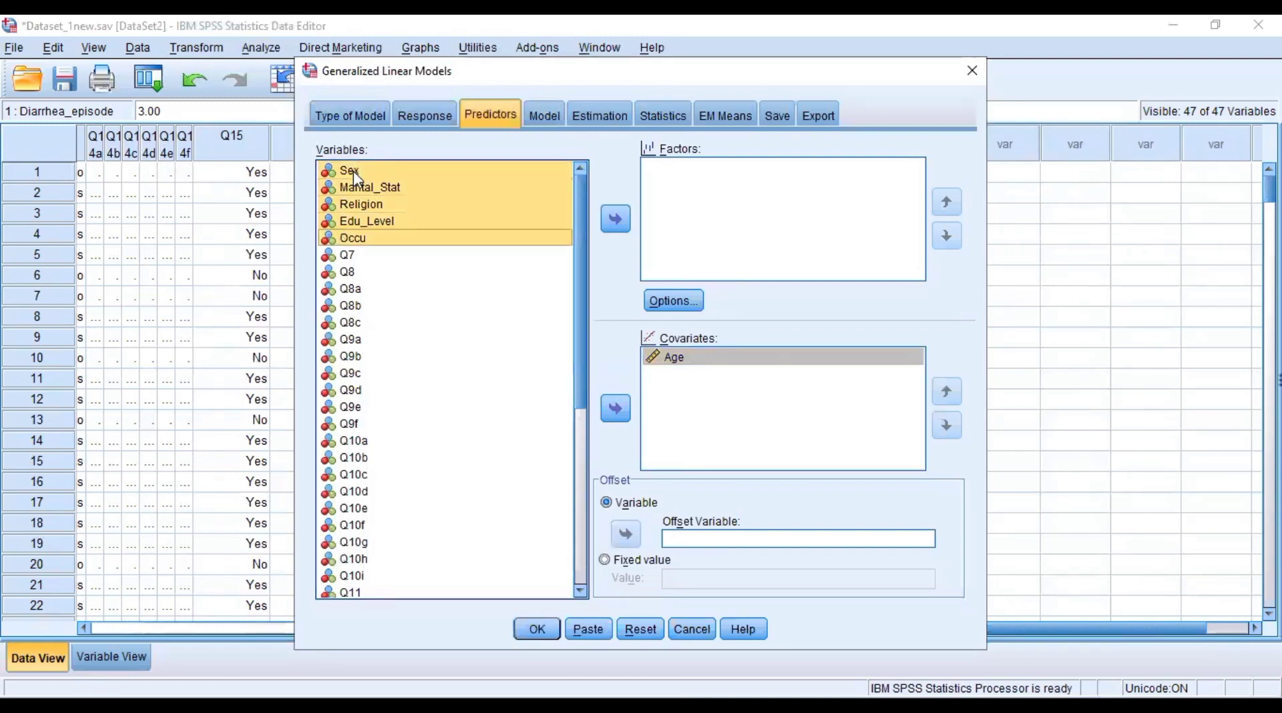
left_click(614, 221)
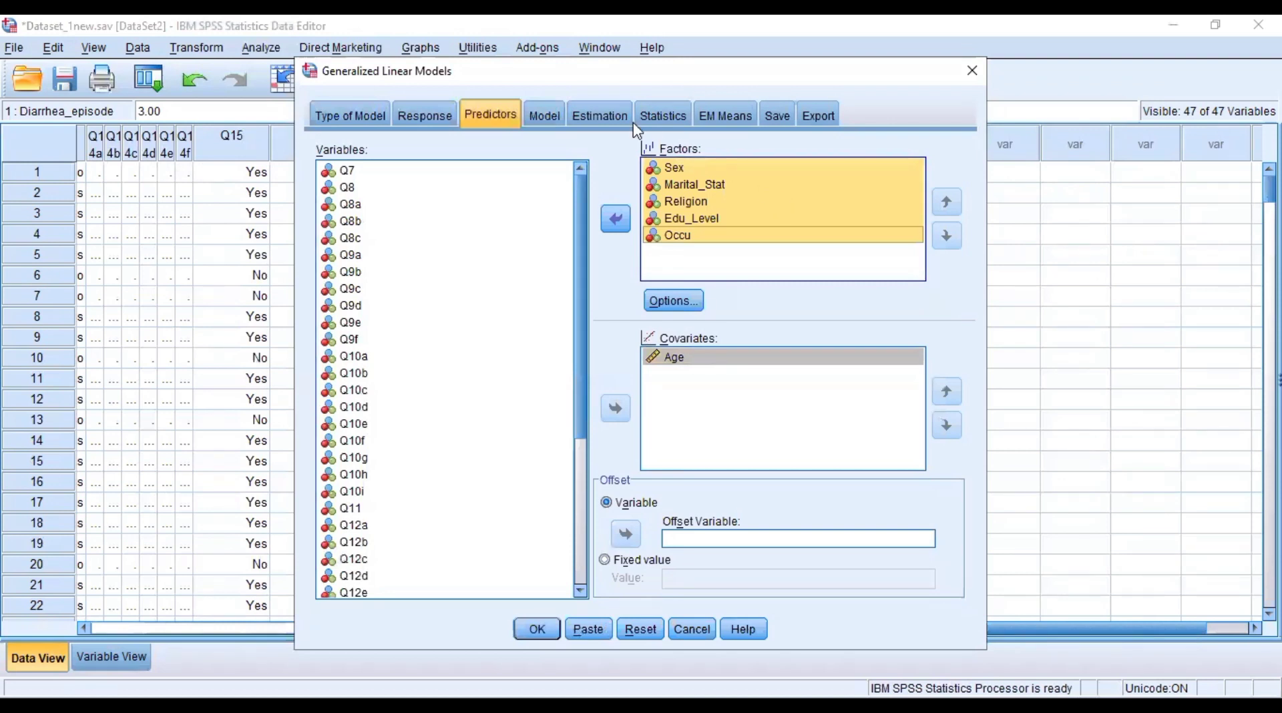
- Clear all the effects, from Sex through Age, out of the model specification
left_click(544, 115)
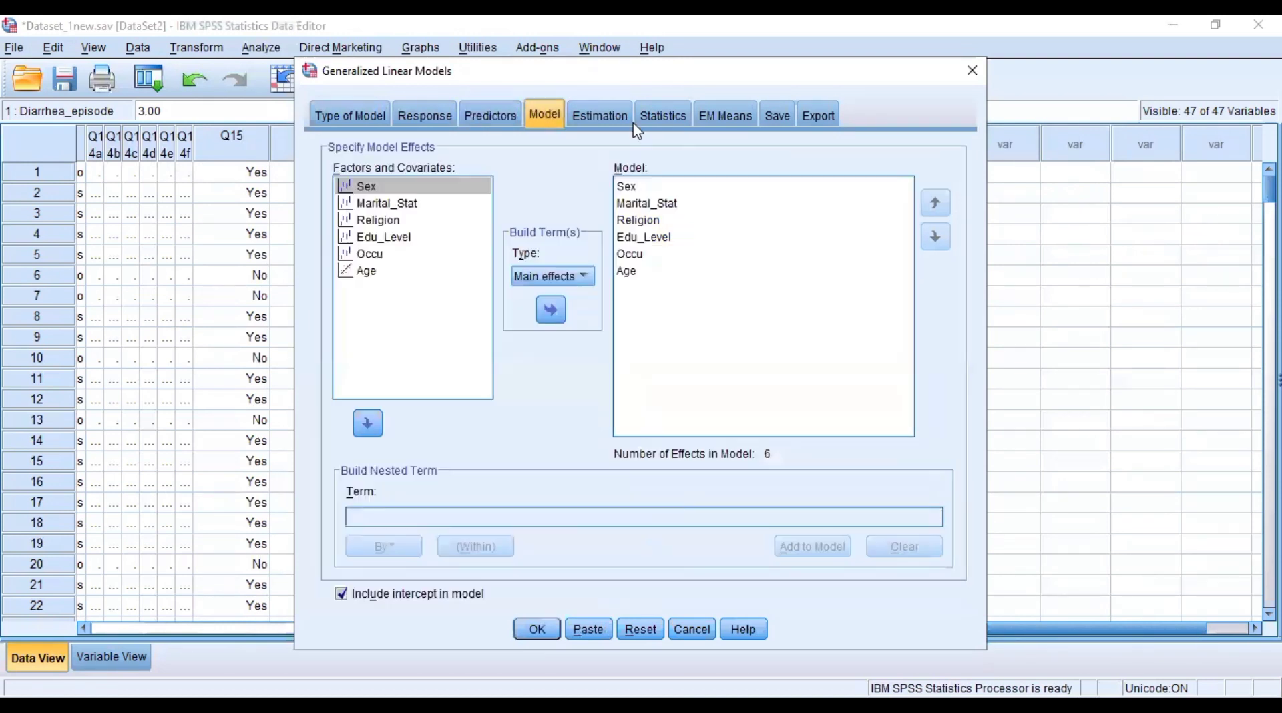
left_click(651, 187)
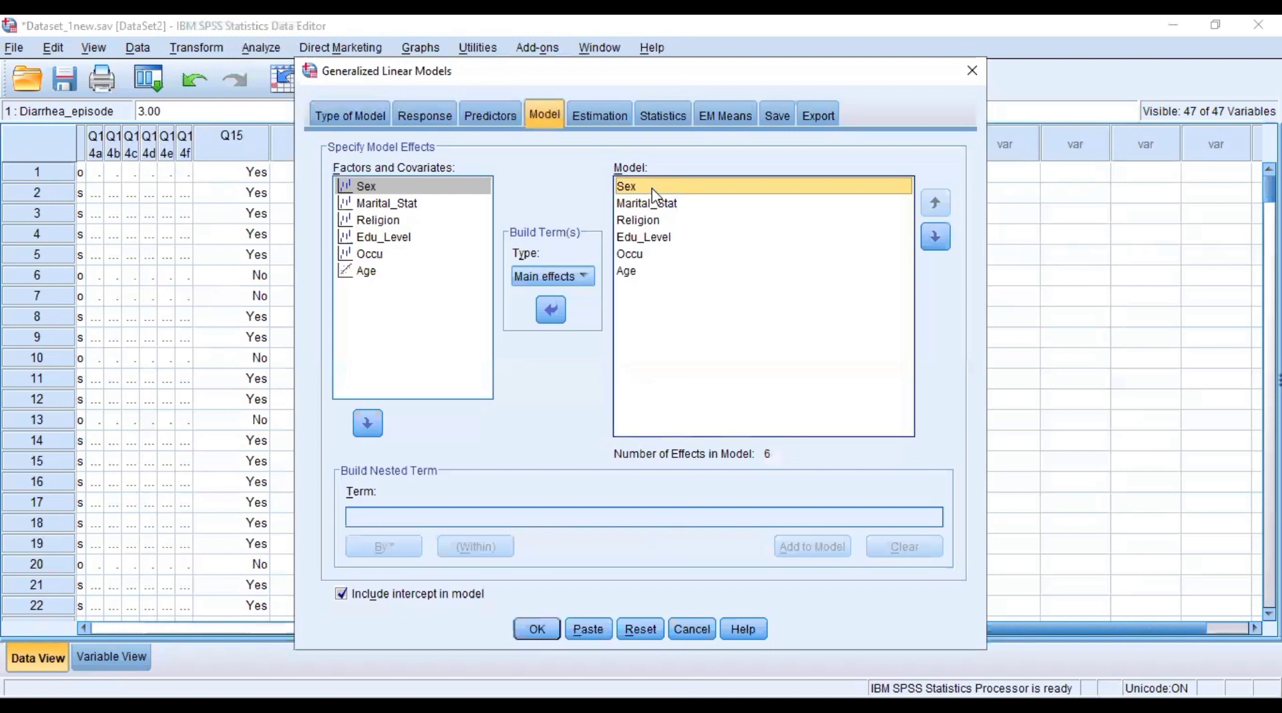
key("shift+Down")
key("shift+Down")
key("shift+Down")
key("shift+Down")
key("shift+Down")
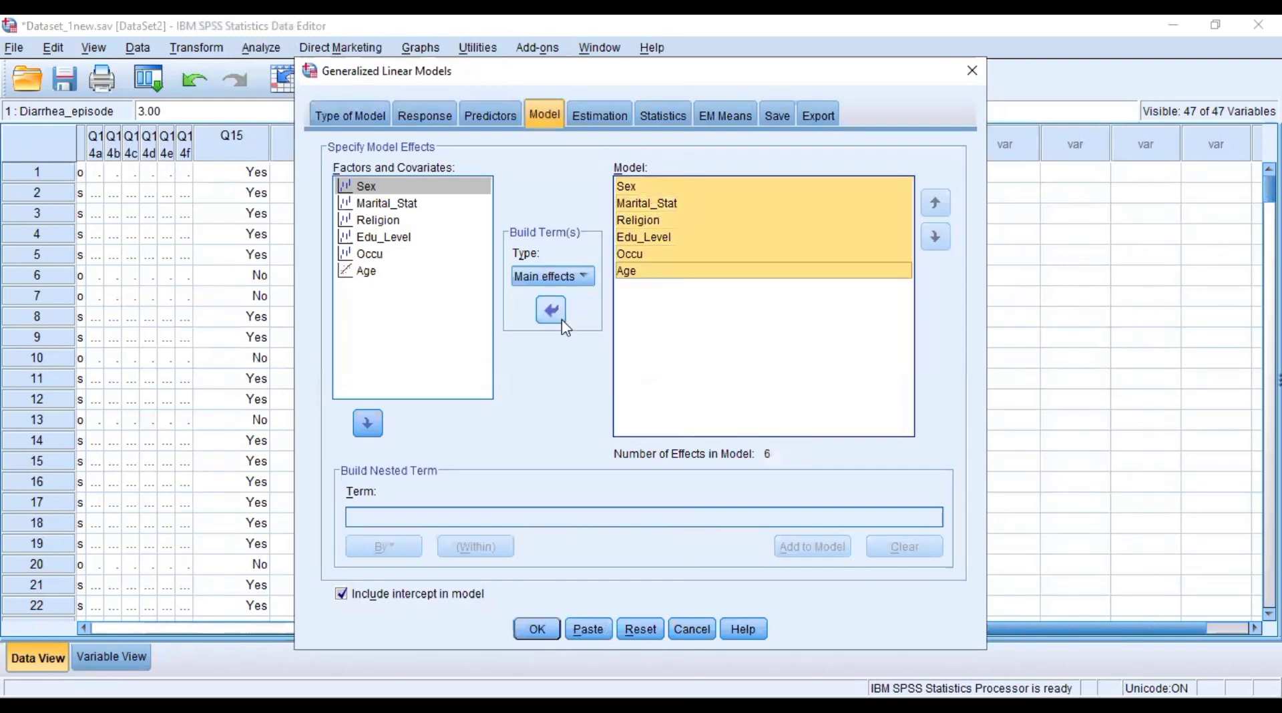
left_click(548, 303)
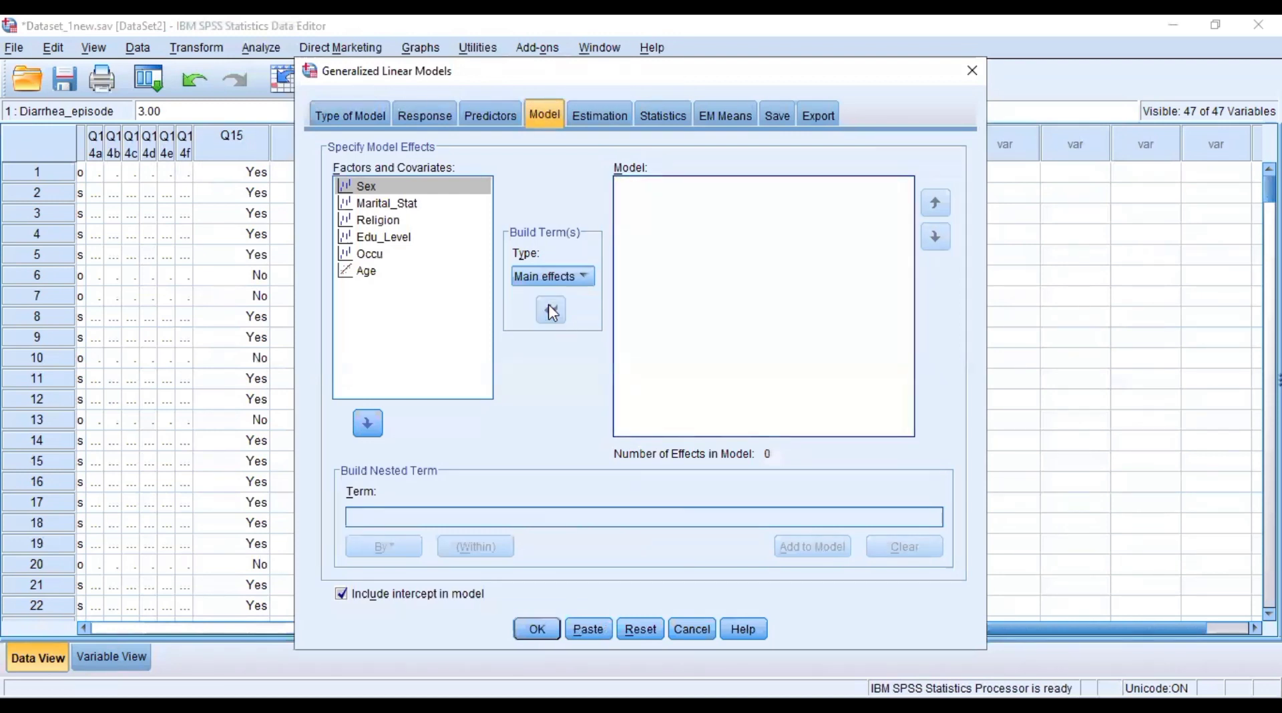
- Add Sex, Marital_Stat, Religion, Edu_Level, Occu and Age to the model as main effects
left_click(362, 189)
key("shift+Down")
key("shift+Down")
key("shift+Down")
key("shift+Down")
key("shift+Down")
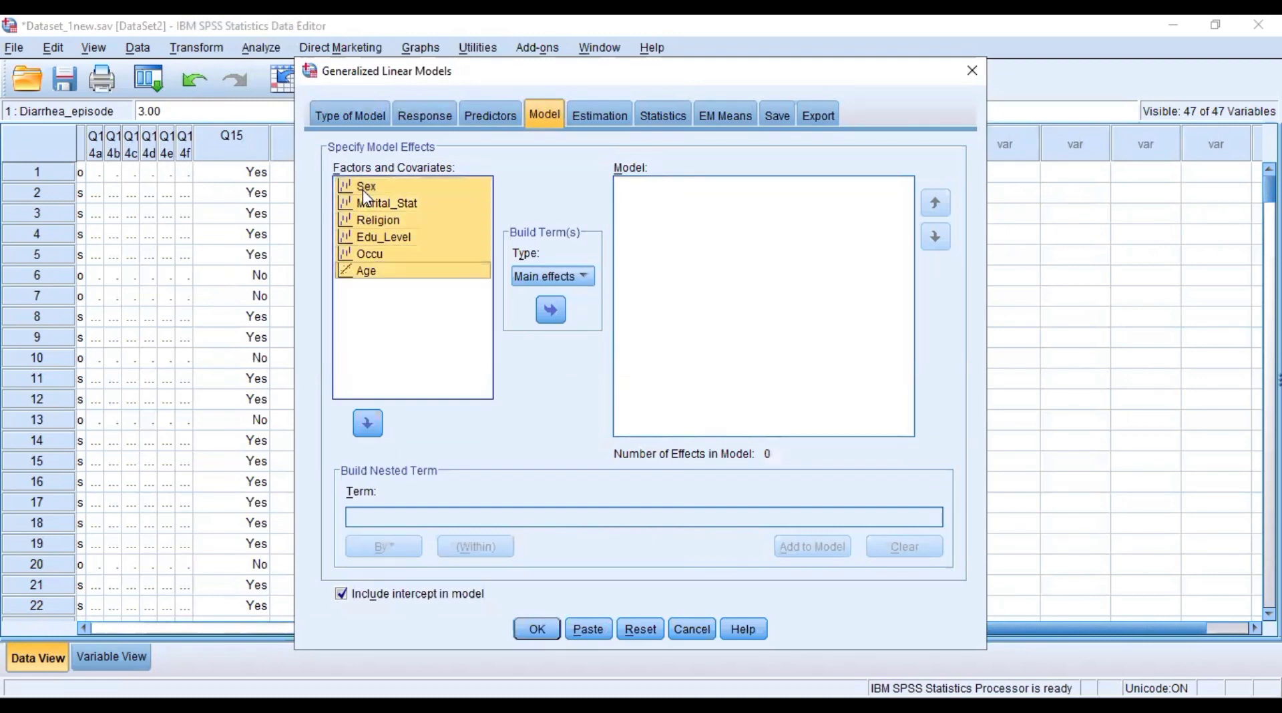
left_click(551, 310)
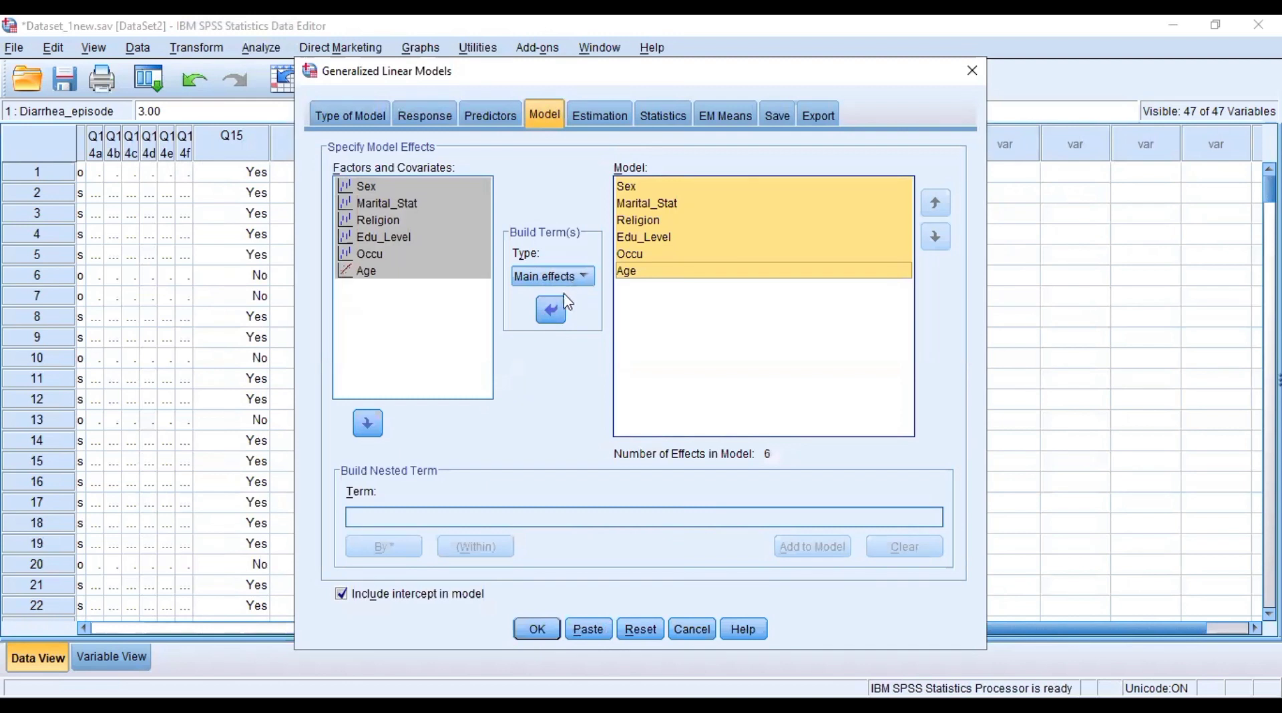
- Review the estimation settings and include exponential parameter estimates in the printed statistics
left_click(612, 120)
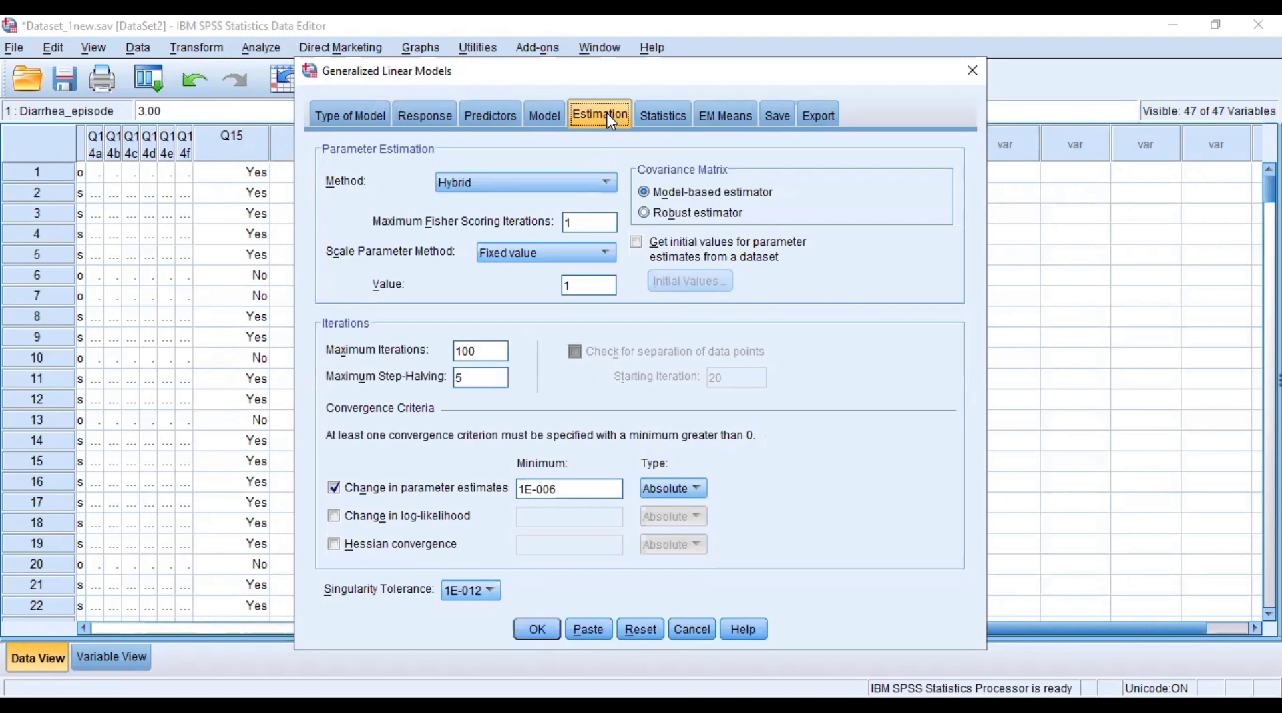
left_click(663, 126)
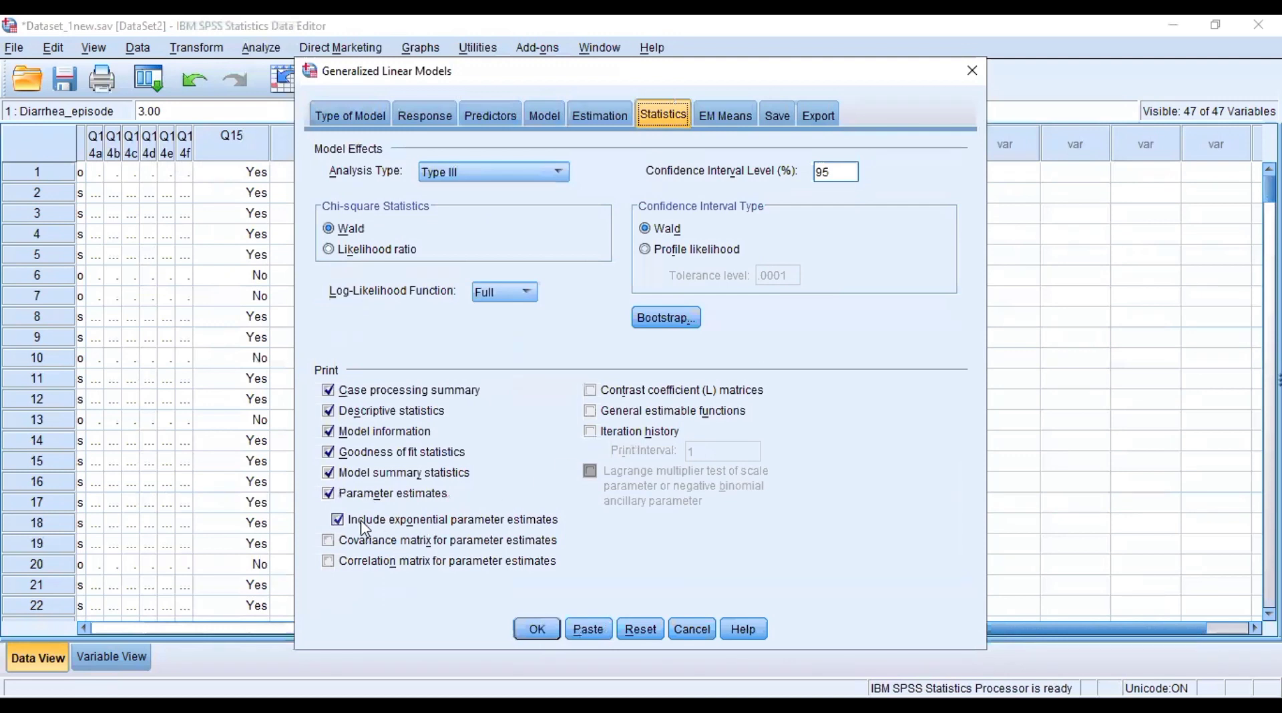
left_click(339, 523)
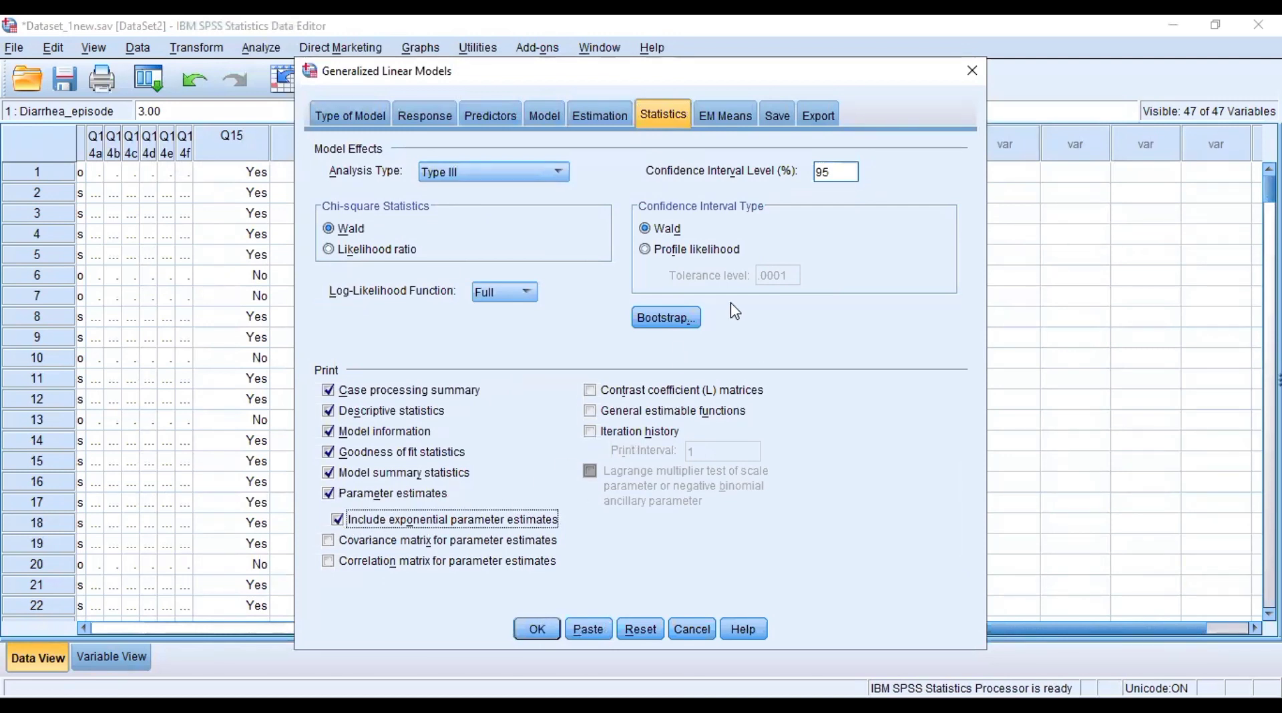
- Check the EM means, save and export options, and run the Poisson regression to view its output
left_click(735, 123)
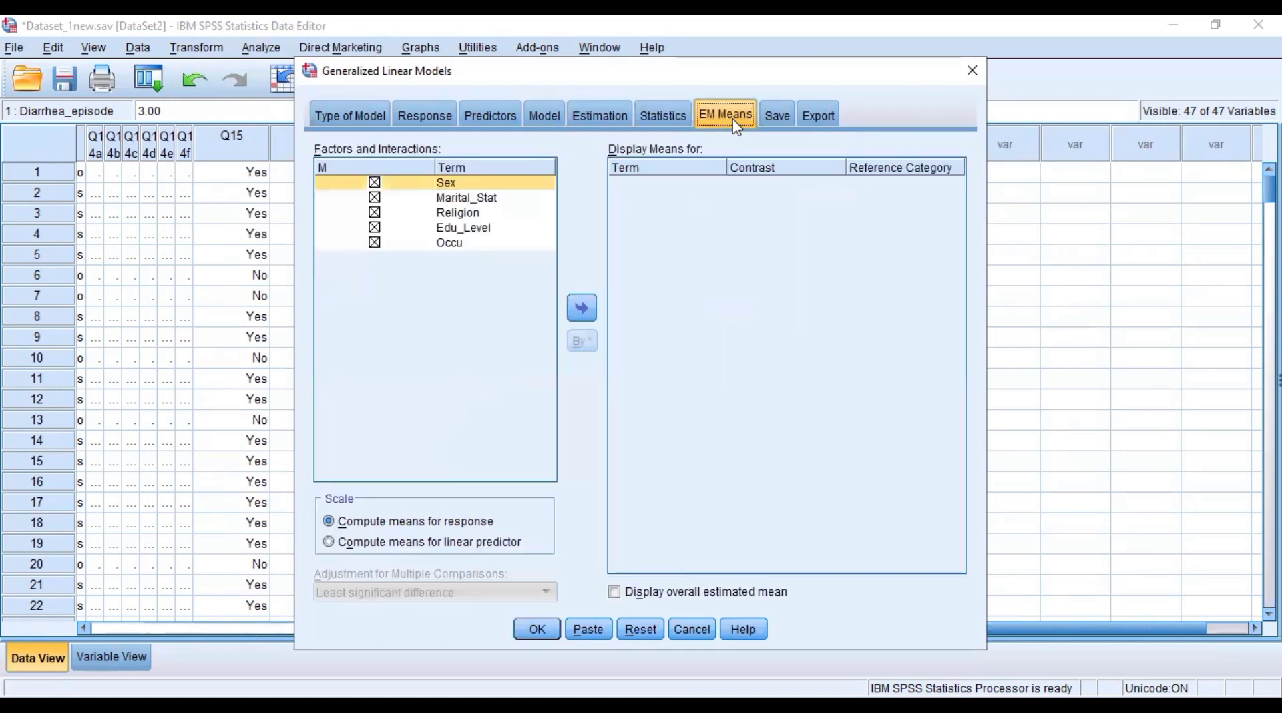
left_click(777, 120)
left_click(820, 121)
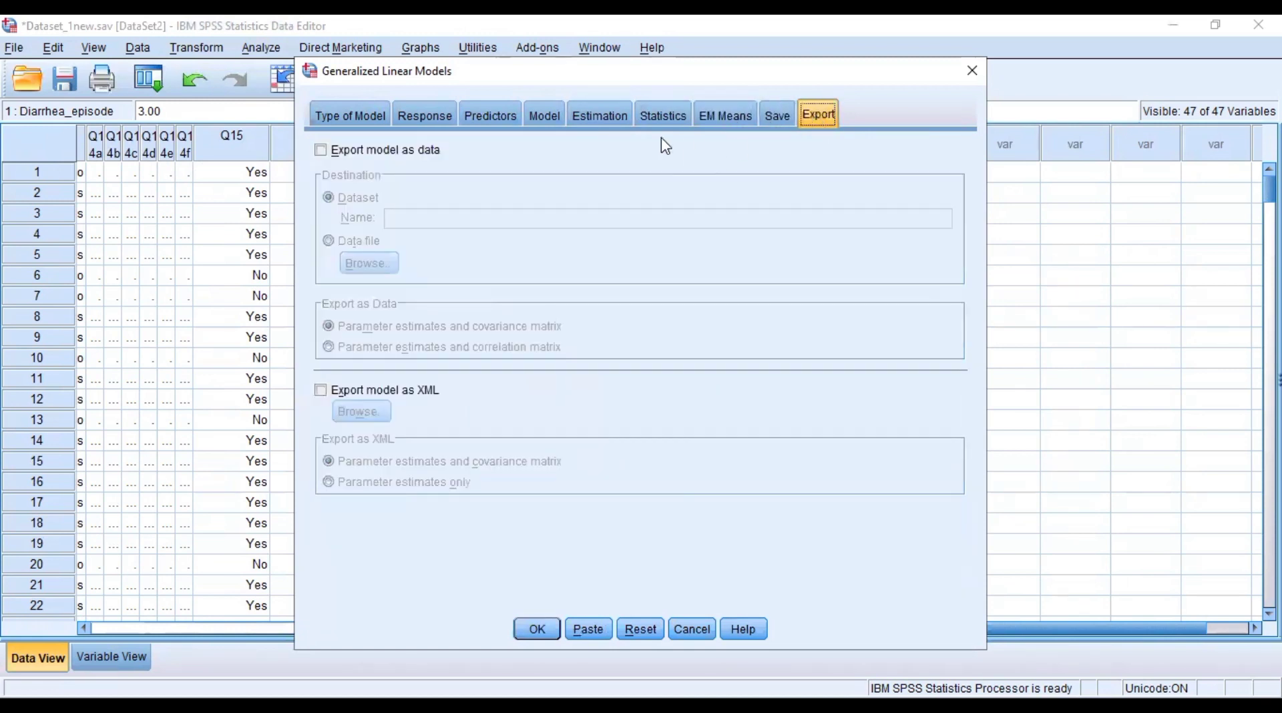
left_click(535, 629)
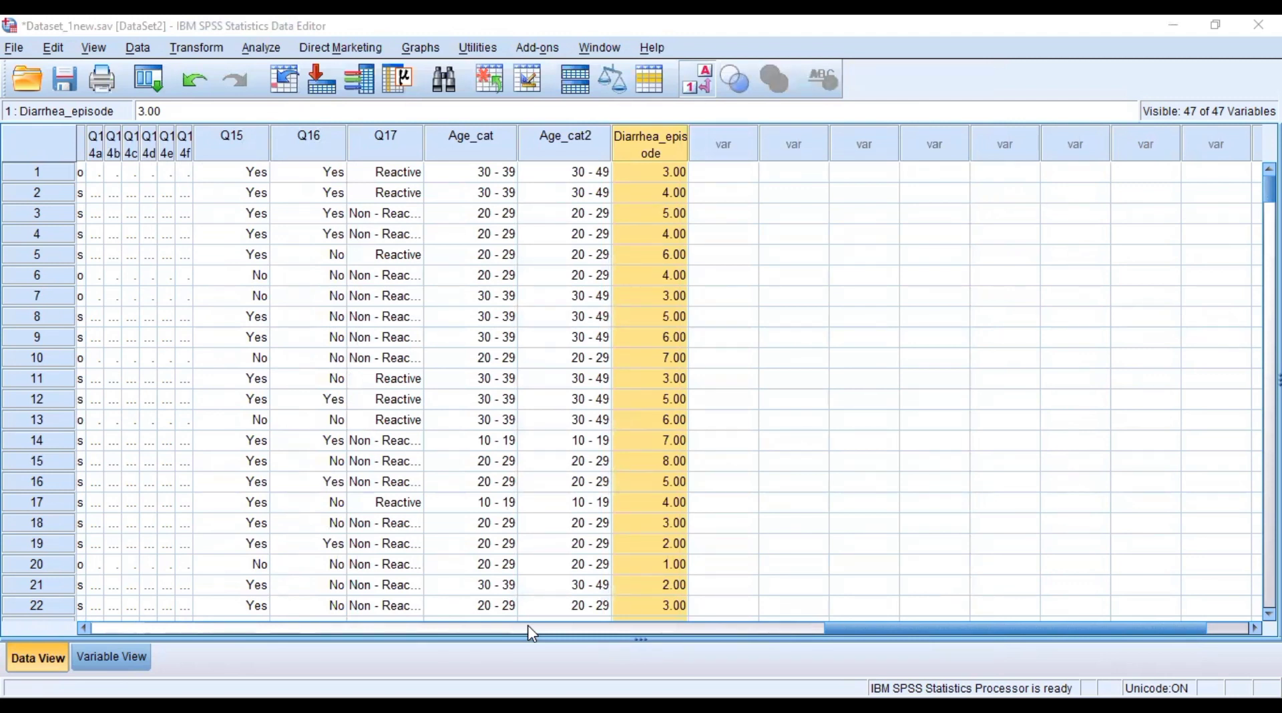
scroll(744, 557, "up", 10)
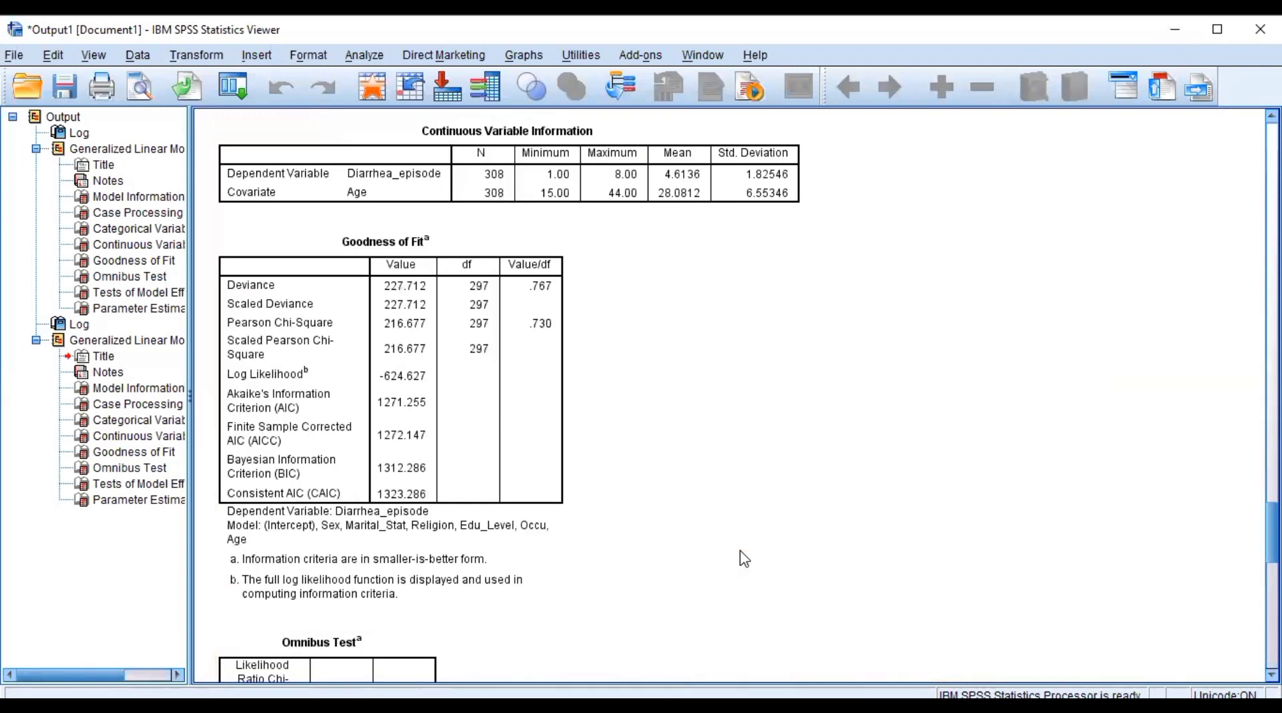
- Review the second model's information, case processing summary, and the categorical and continuous variable tables in the output
scroll(744, 559, "up", 5)
scroll(745, 559, "up", 10)
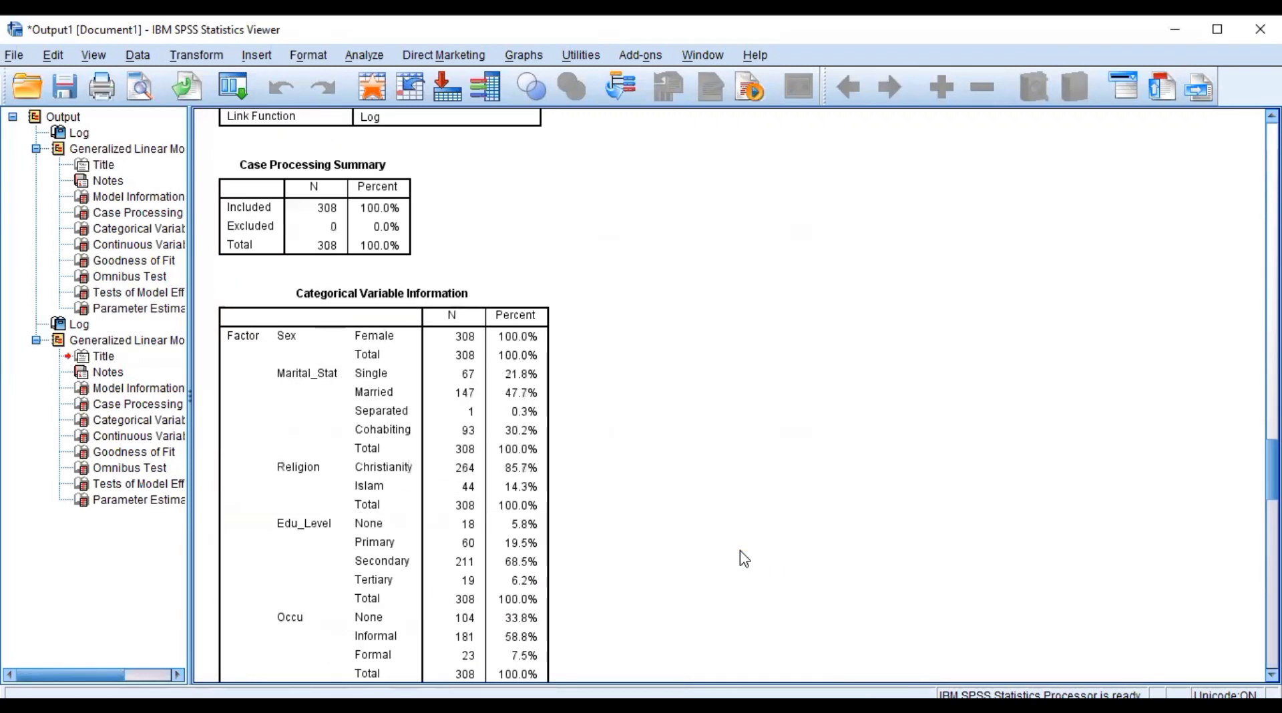
scroll(745, 559, "up", 5)
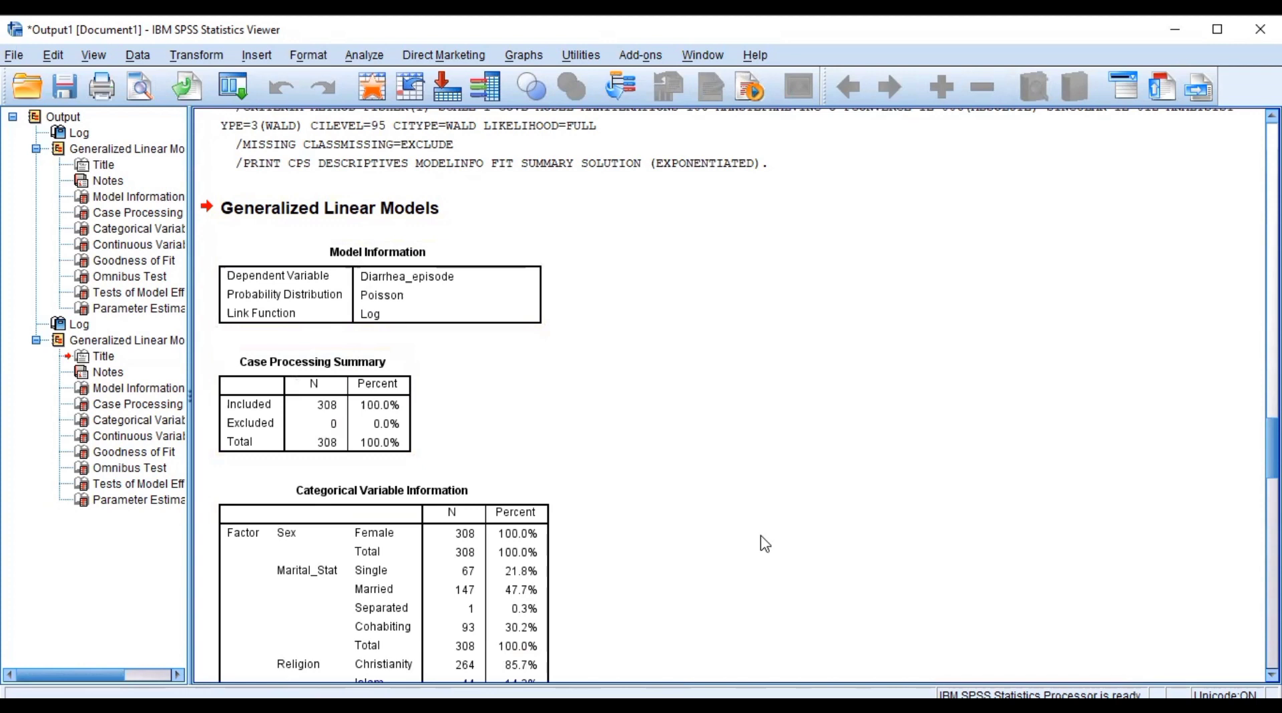
scroll(765, 544, "down", 10)
scroll(766, 545, "up", 5)
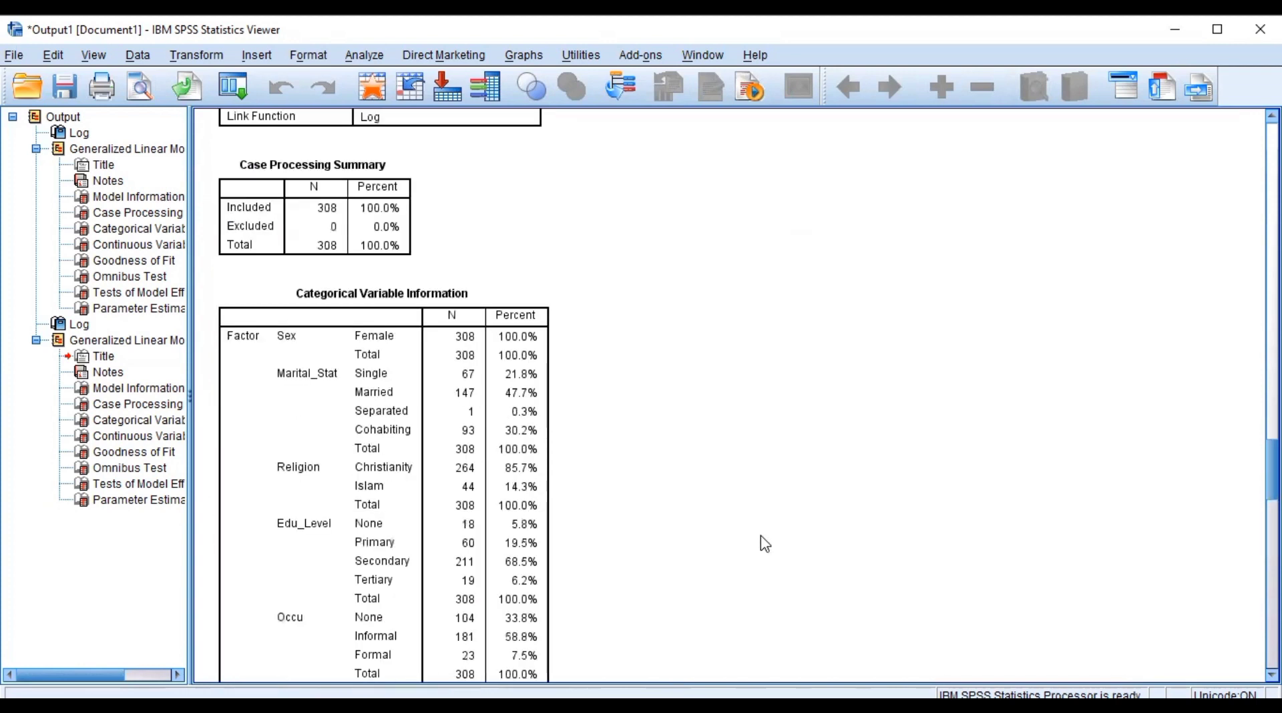
scroll(765, 544, "down", 10)
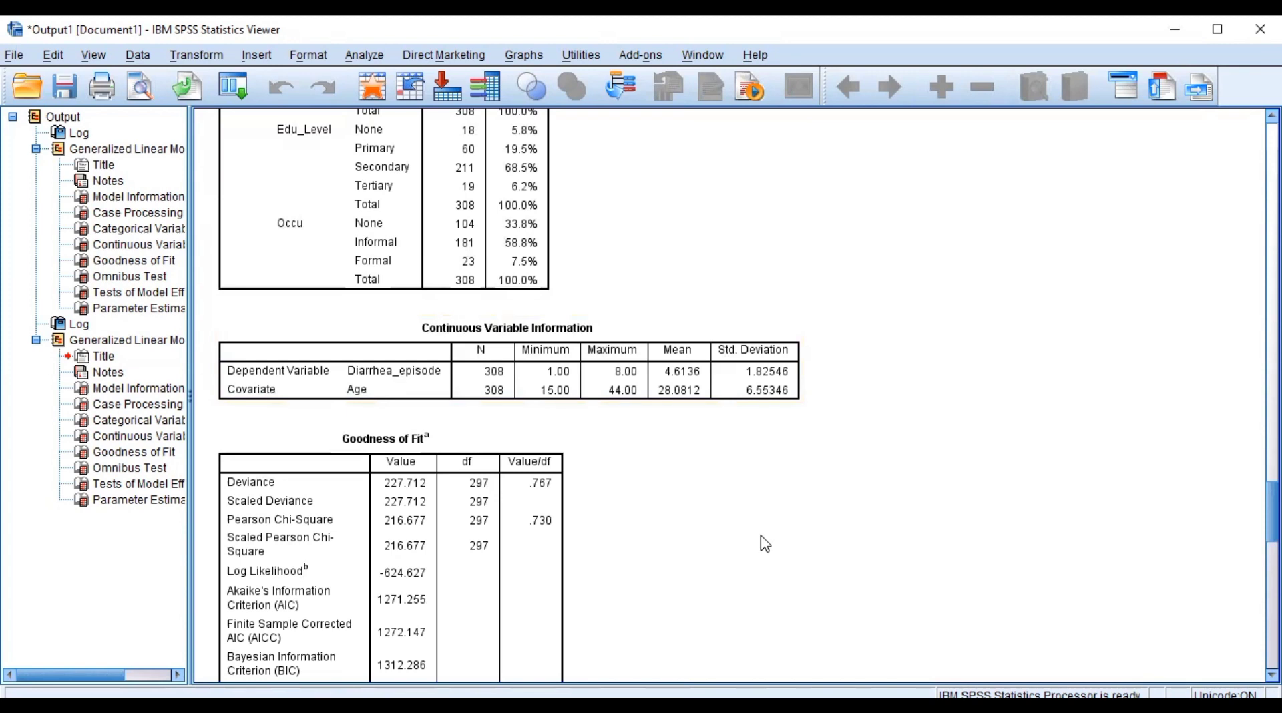
- Examine the Goodness of Fit table, the Omnibus Test and the Tests of Model Effects for the Poisson model
scroll(765, 544, "down", 5)
left_click(564, 398)
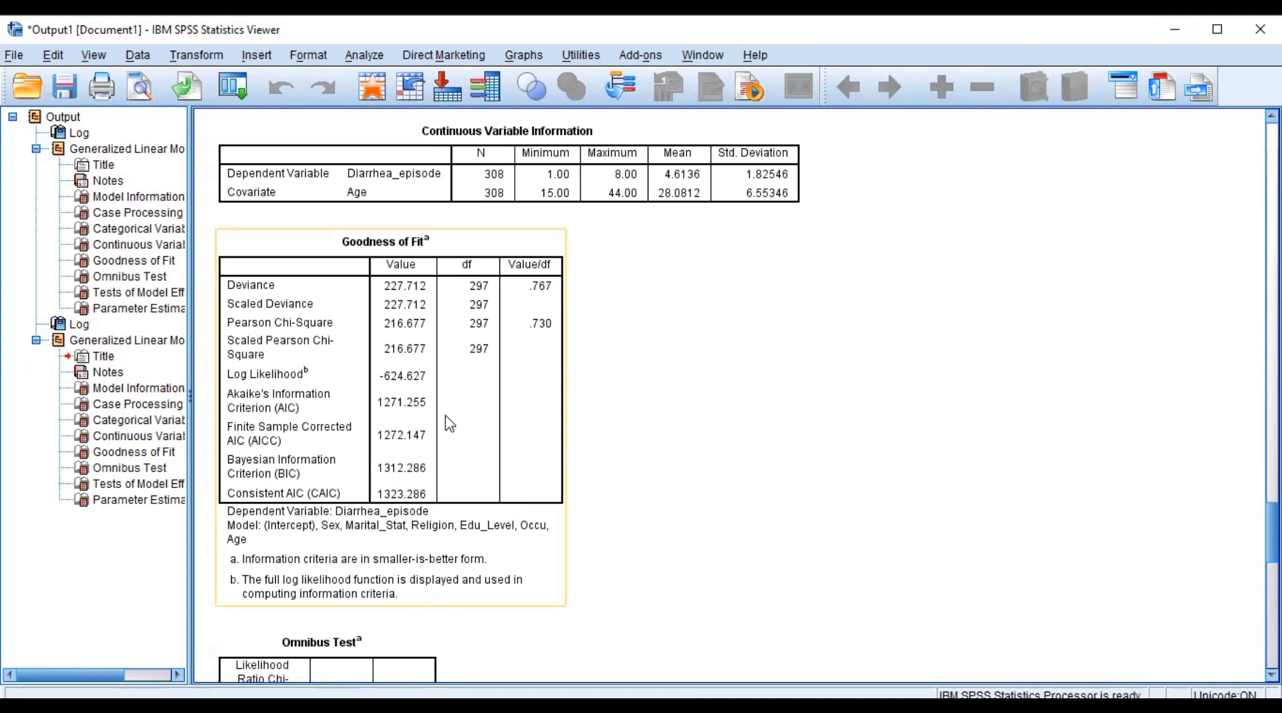
left_click(755, 463)
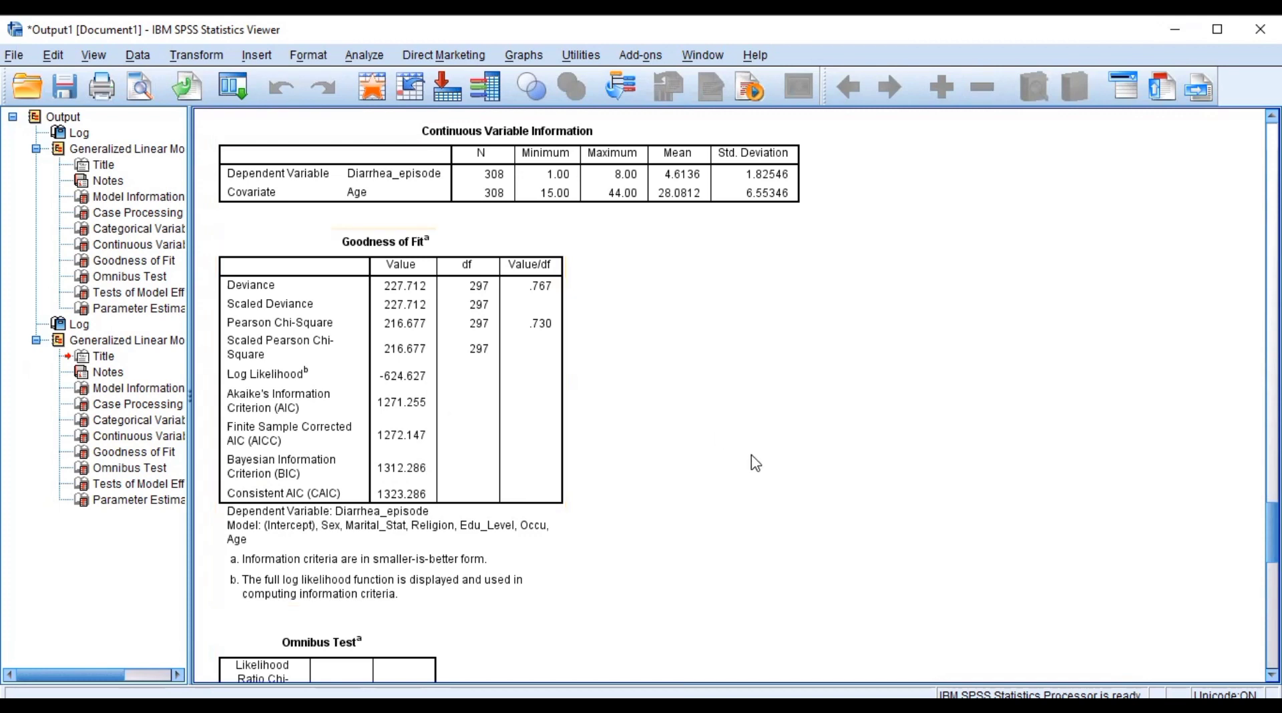
scroll(755, 462, "down", 6)
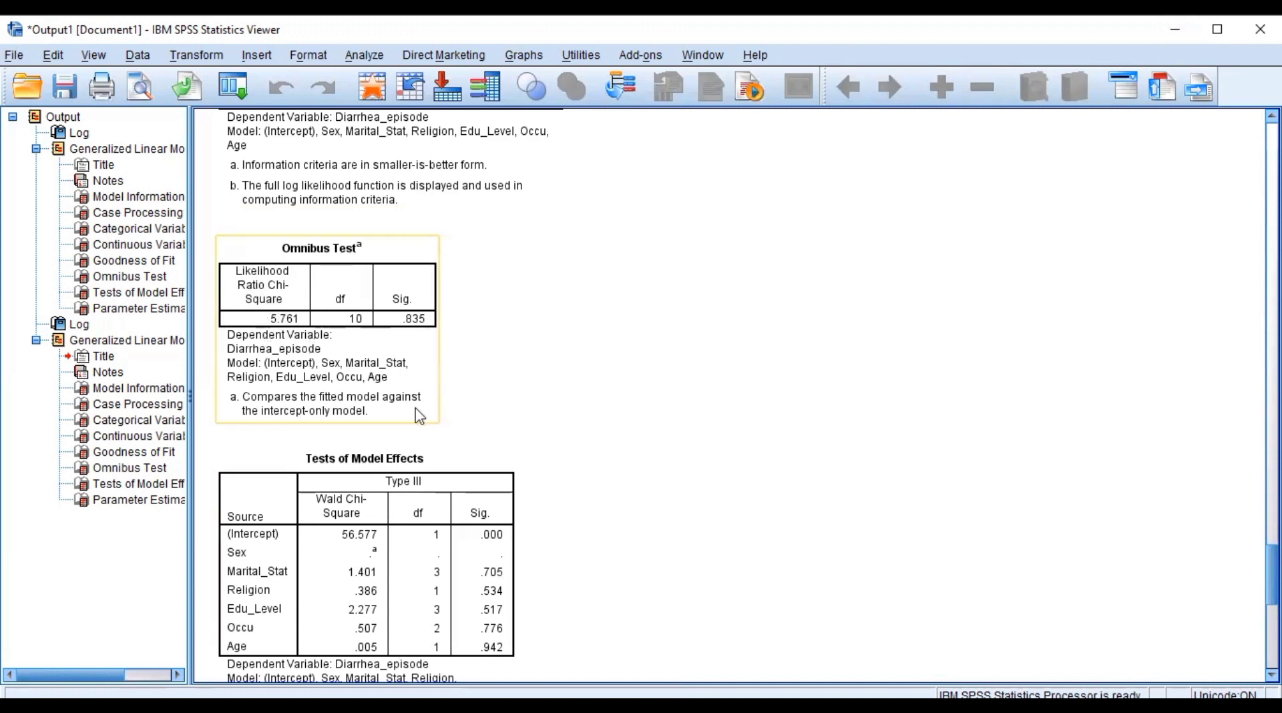
scroll(541, 379, "down", 5)
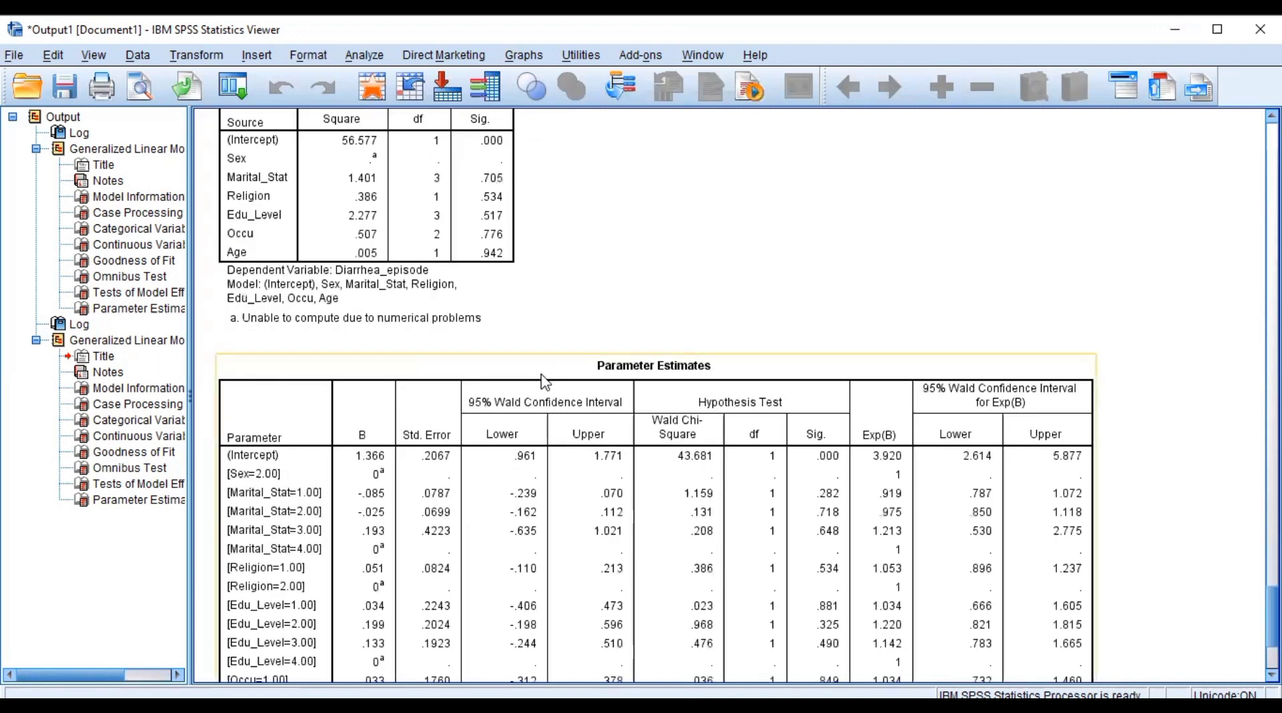
scroll(542, 380, "up", 3)
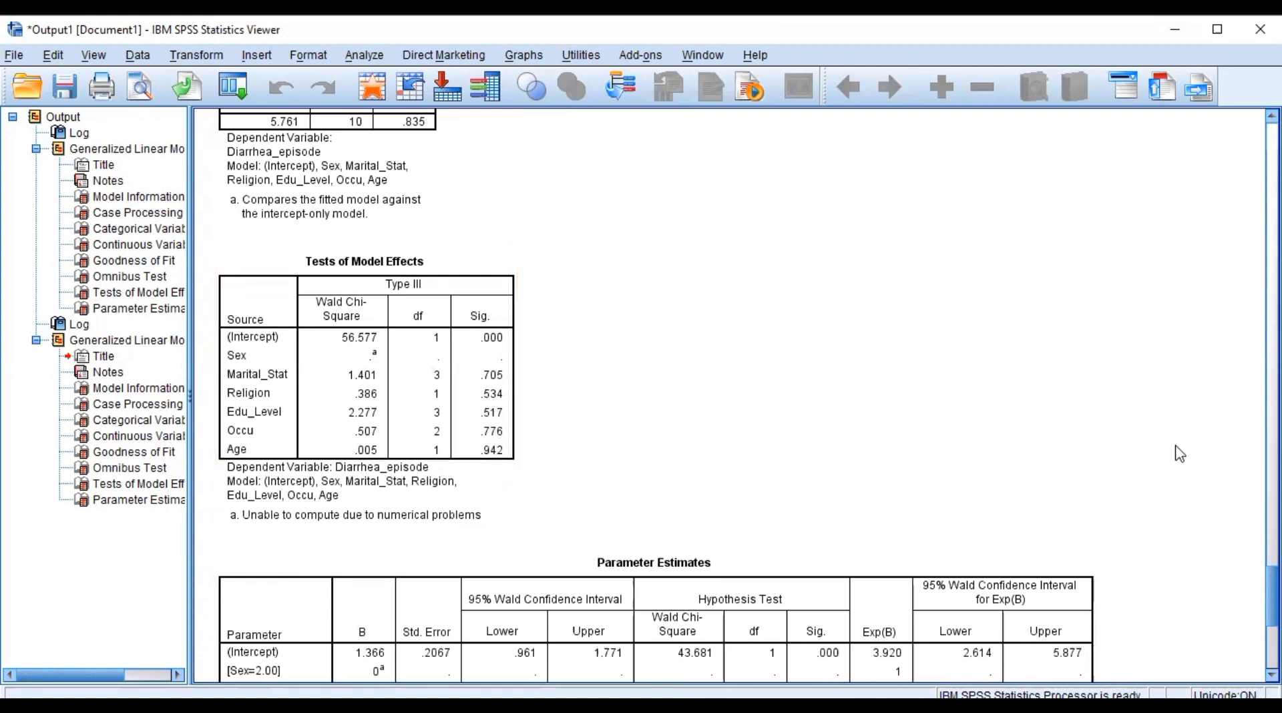
- Examine the Parameter Estimates table, including the significance values, Exp(B) and its 95% Wald confidence intervals, and return to the fit tables
scroll(735, 394, "down", 7)
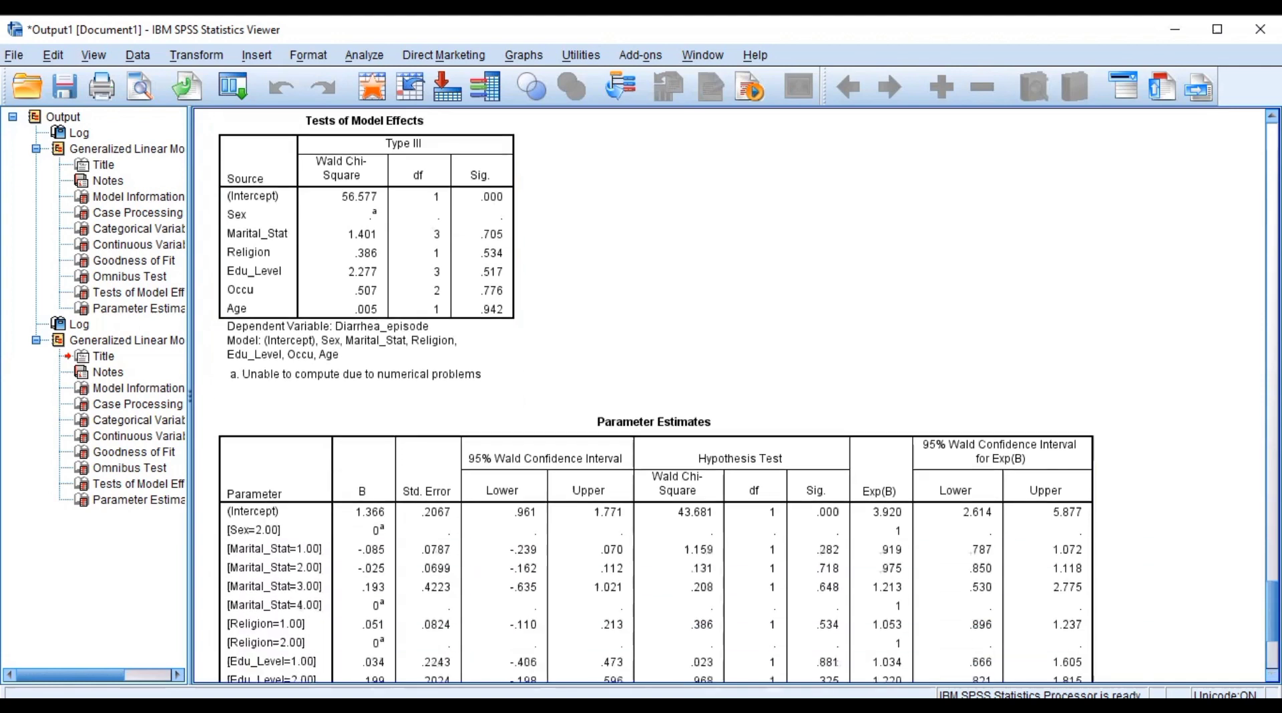
scroll(734, 394, "down", 1)
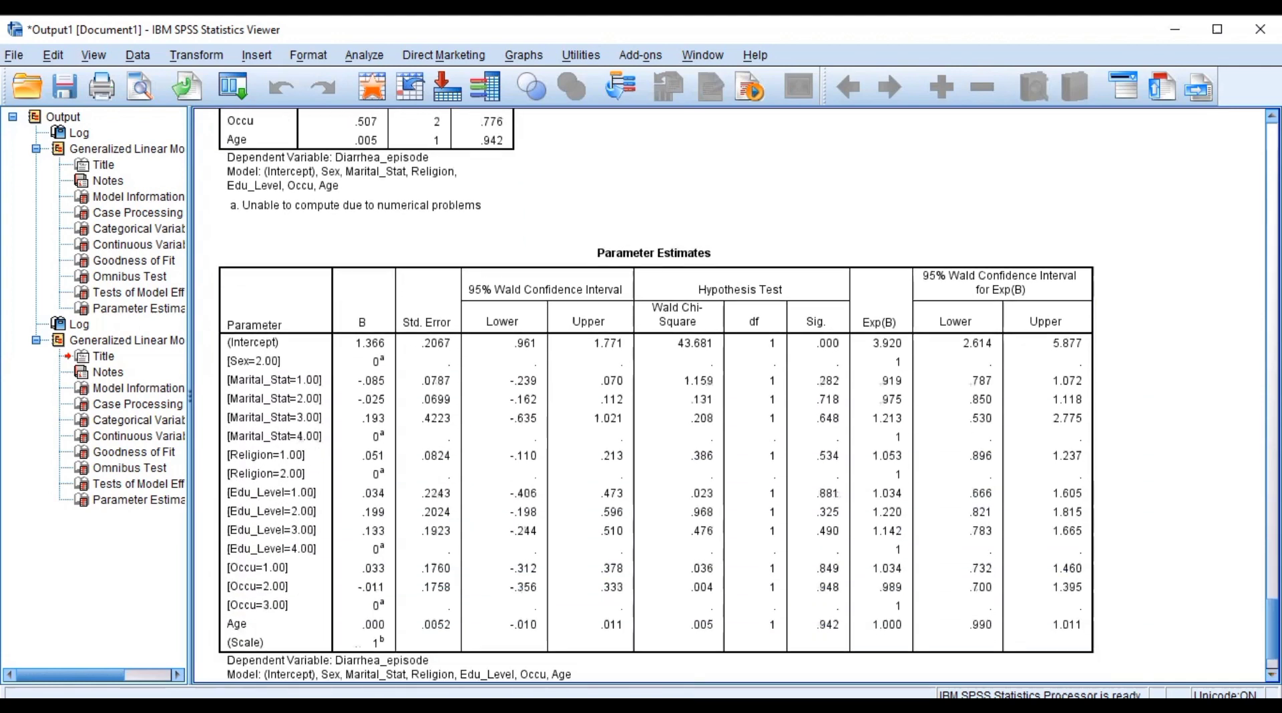
left_click(1095, 551)
left_click(1154, 183)
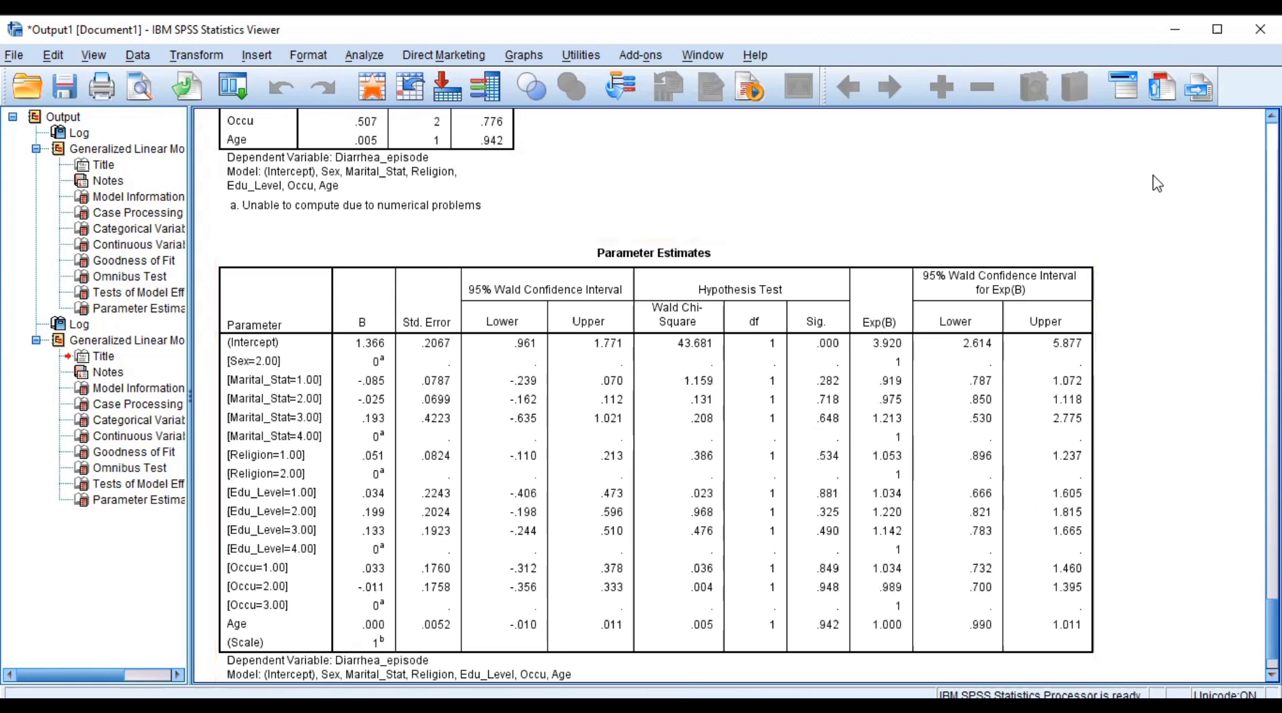
scroll(735, 394, "up", 1)
scroll(735, 394, "up", 2)
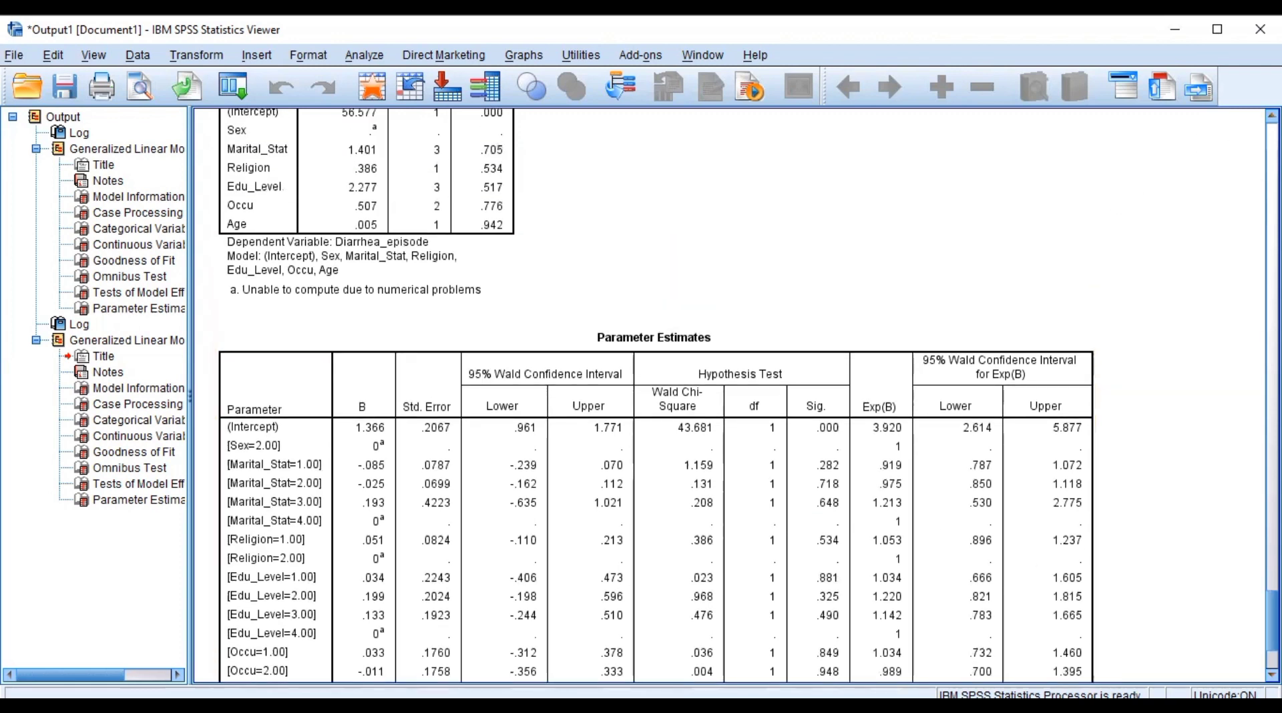
scroll(735, 394, "down", 5)
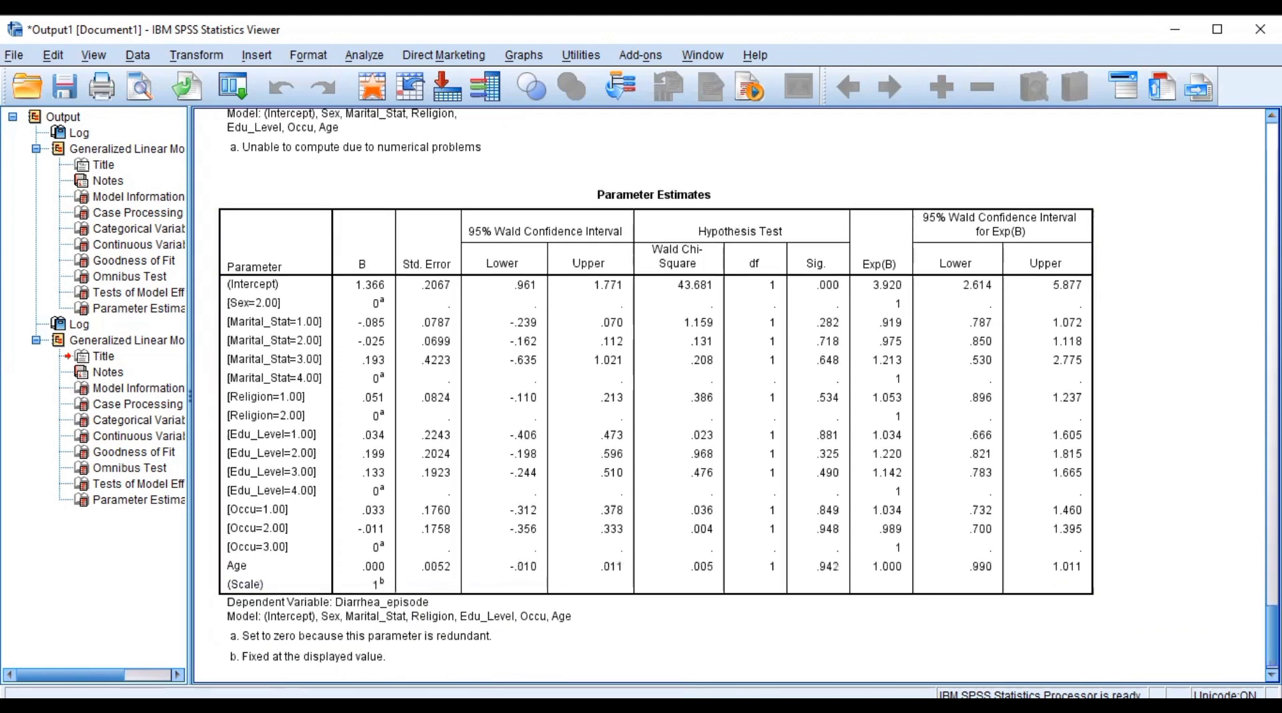
left_click(1052, 447)
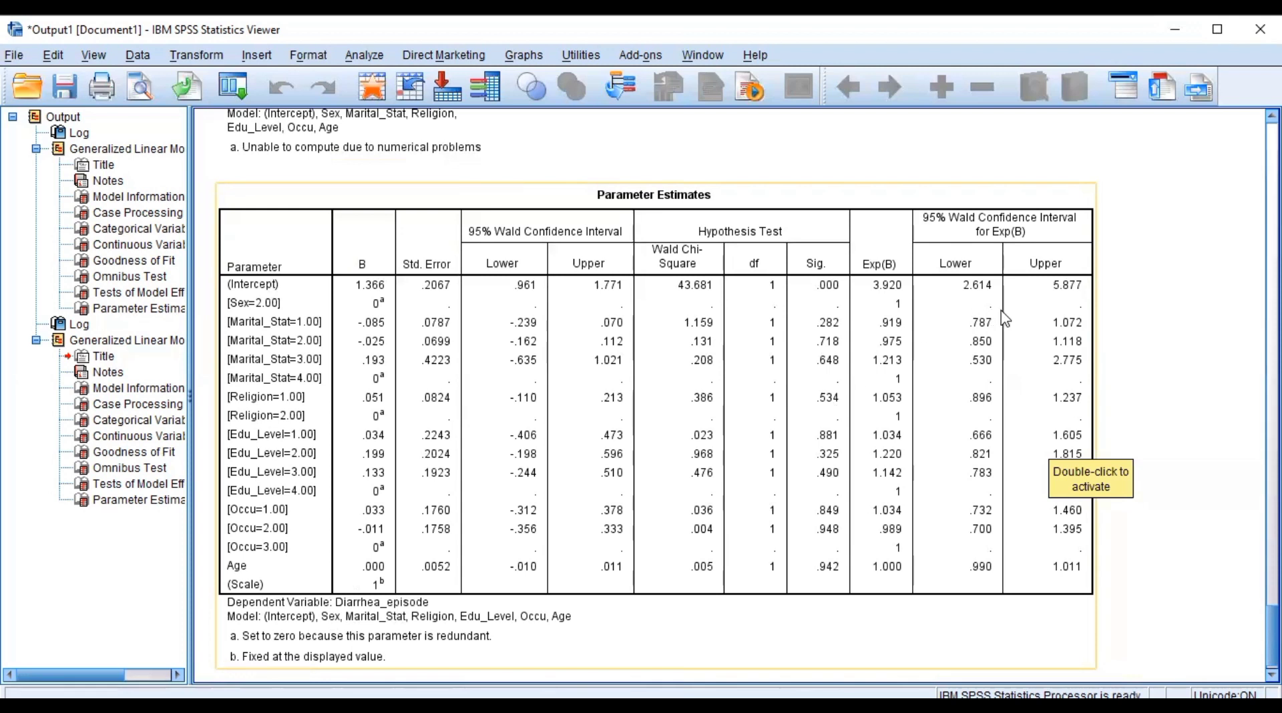
scroll(1006, 318, "up", 15)
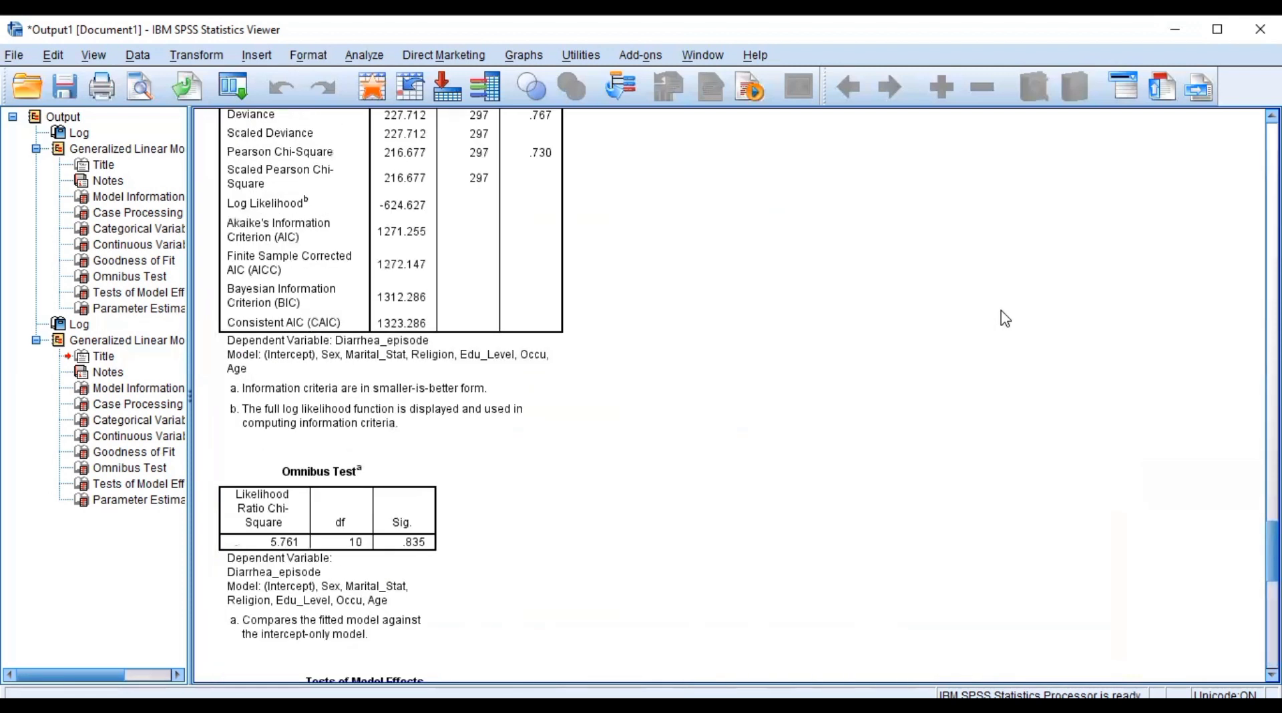